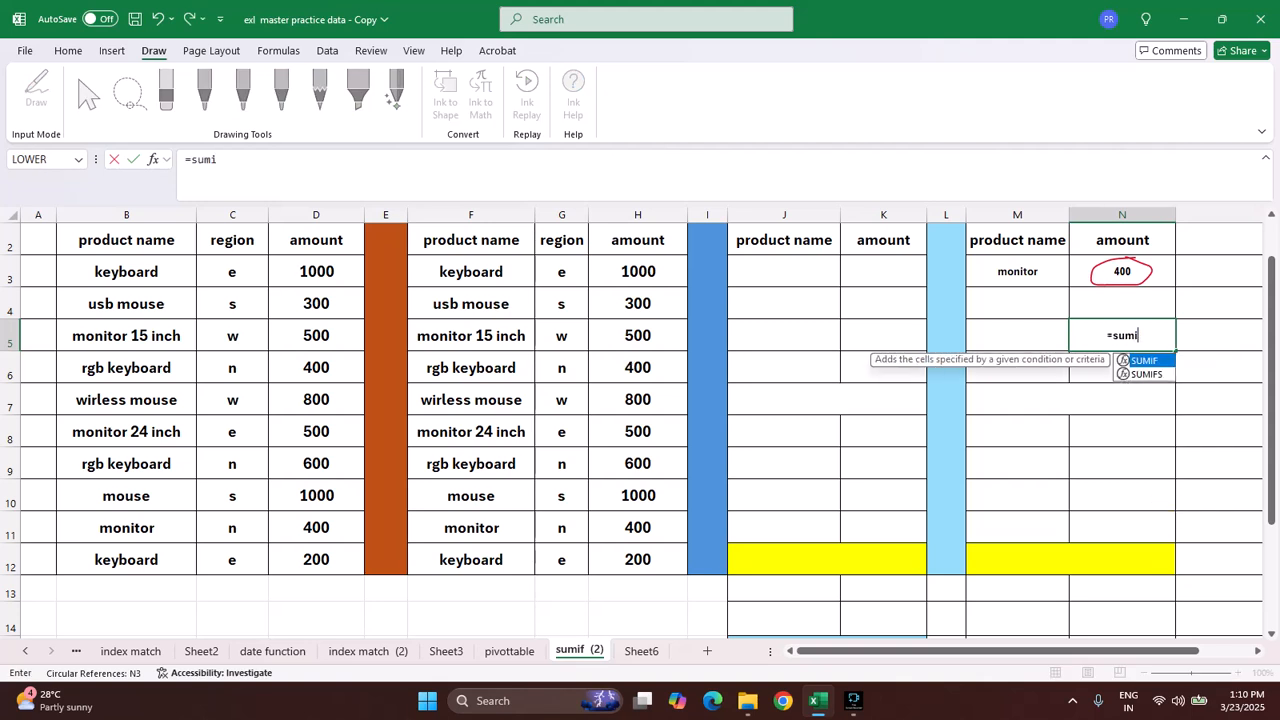
Step: Complete the formula in cell N5 as =SUMIF(B3:D12,M5,D3:D12)
key("Tab")
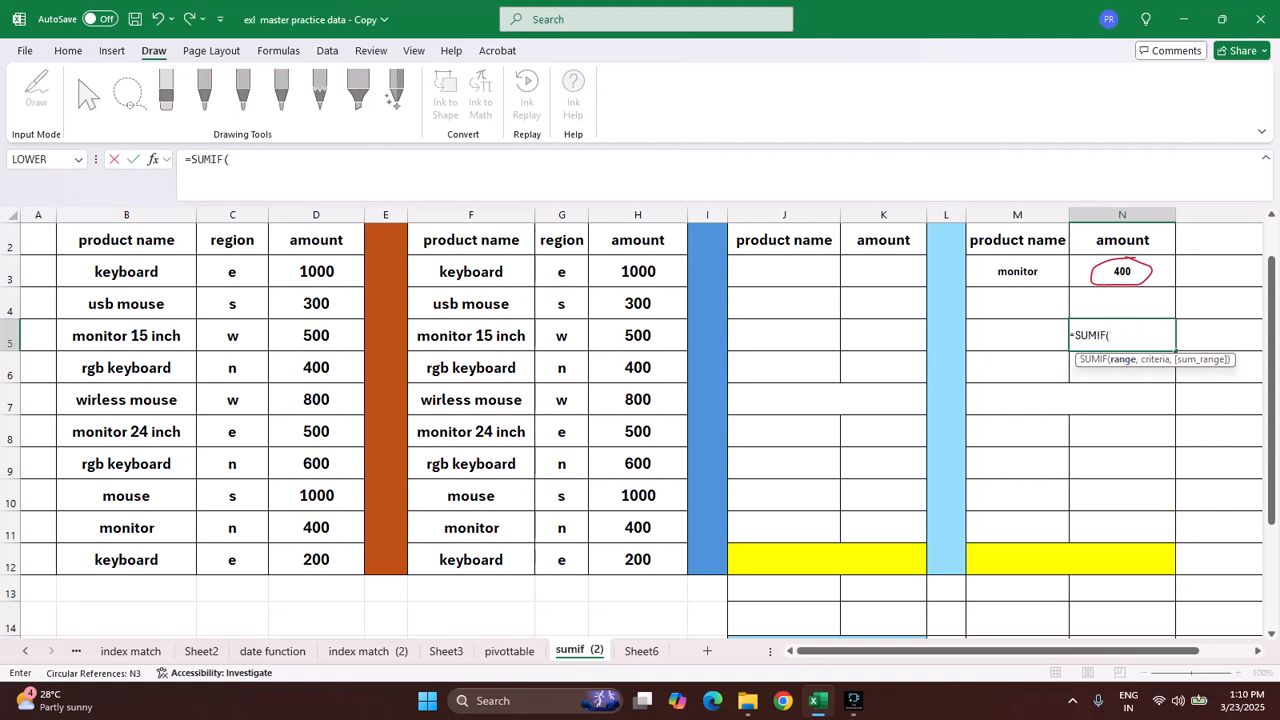
left_click_drag(126, 272, 350, 562)
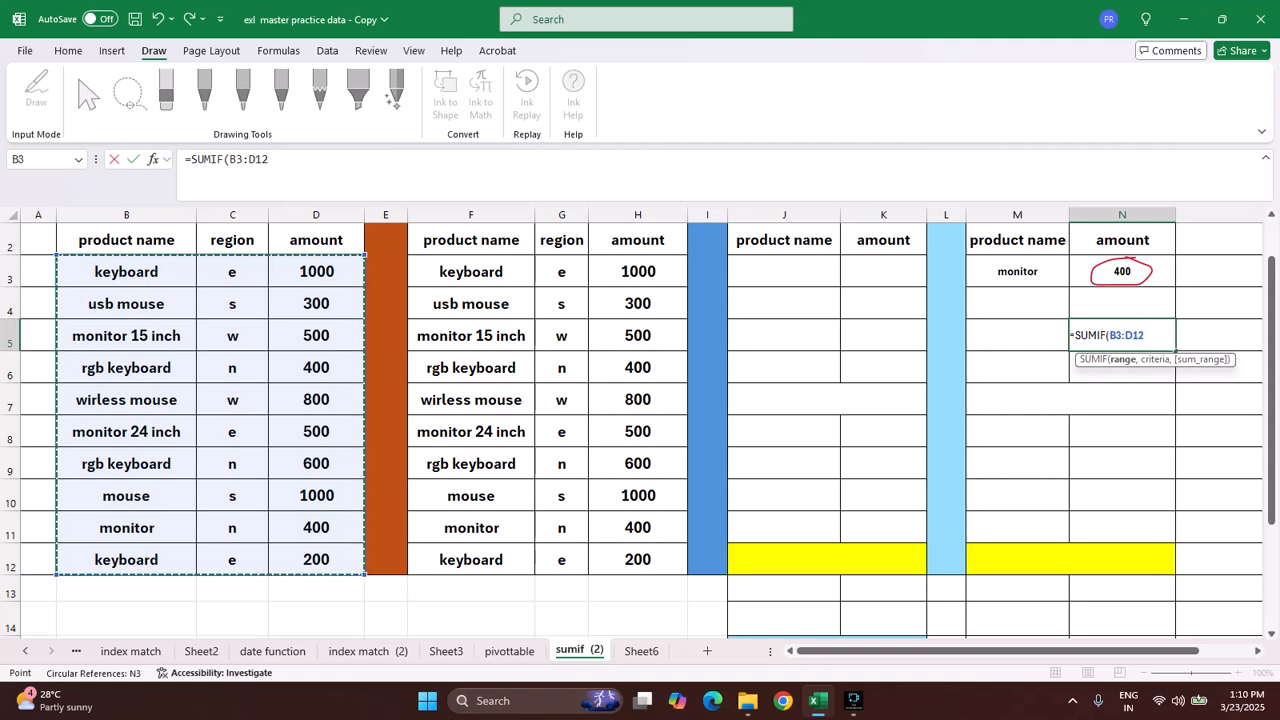
type(",")
key("Left")
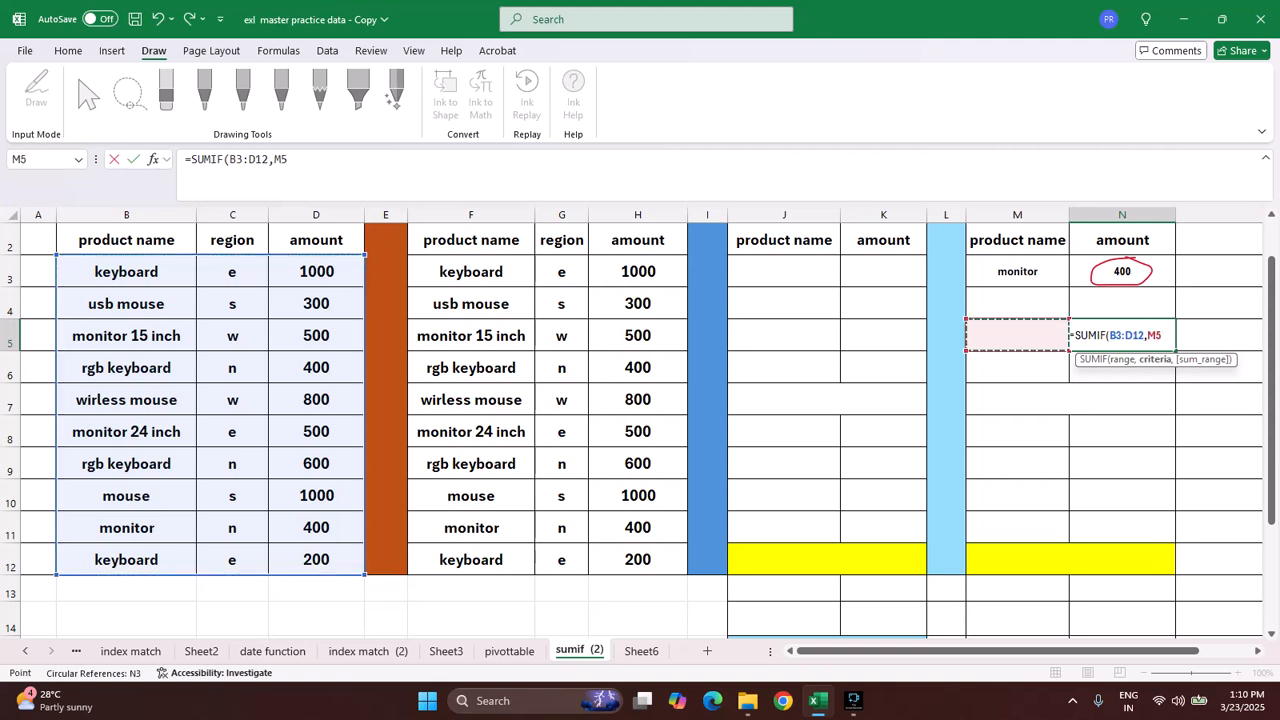
type(",")
left_click_drag(316, 272, 316, 560)
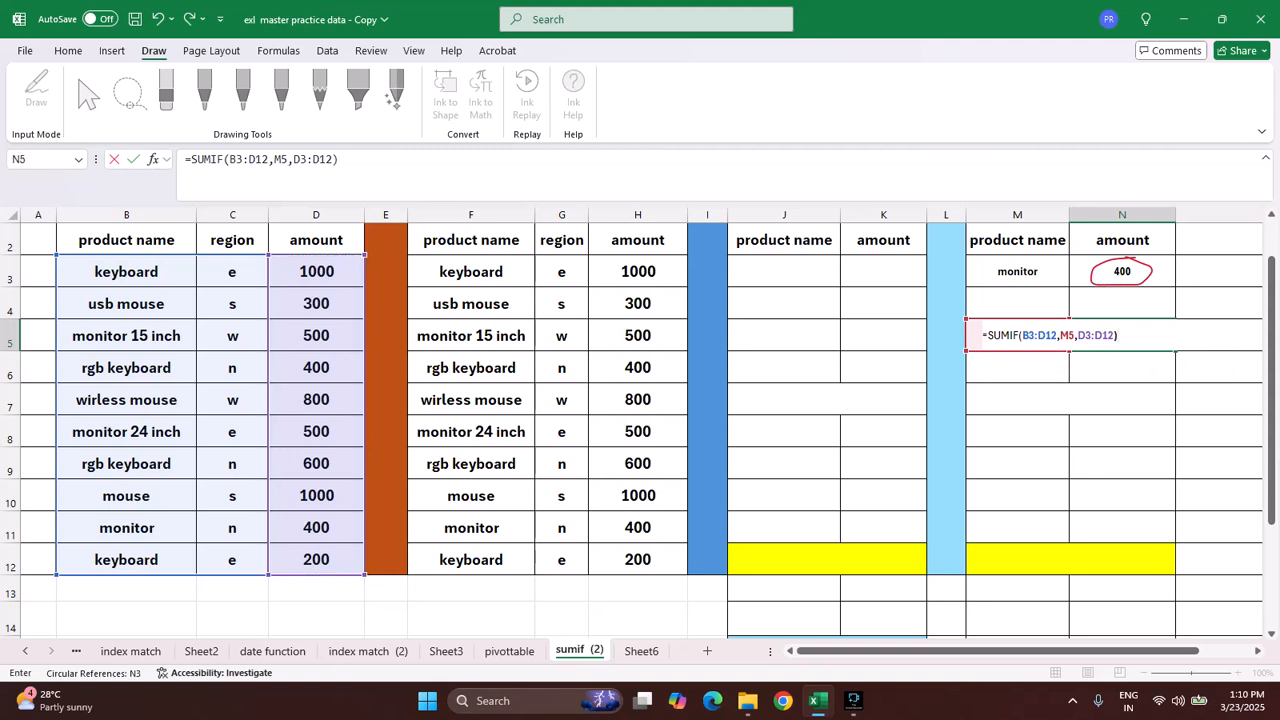
key("Return")
Step: Enter "mouse" as the product name criterion in both M5 and M3
left_click(1017, 336)
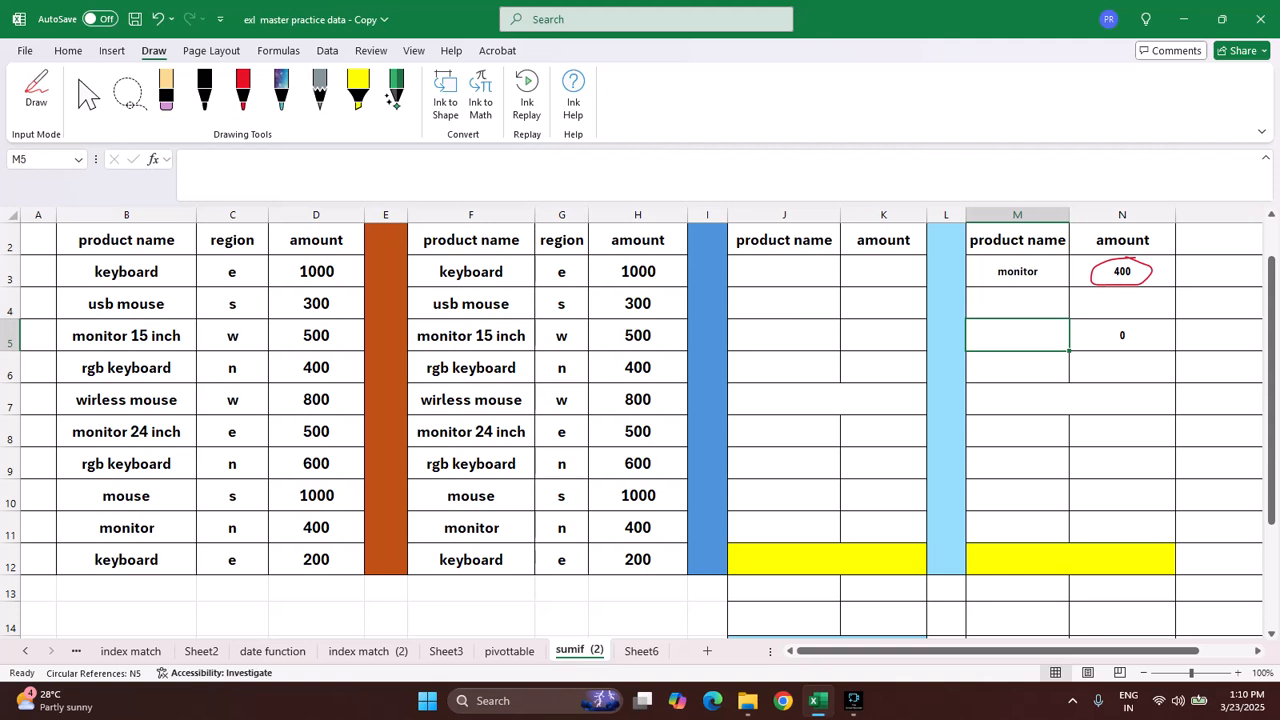
type("mouse")
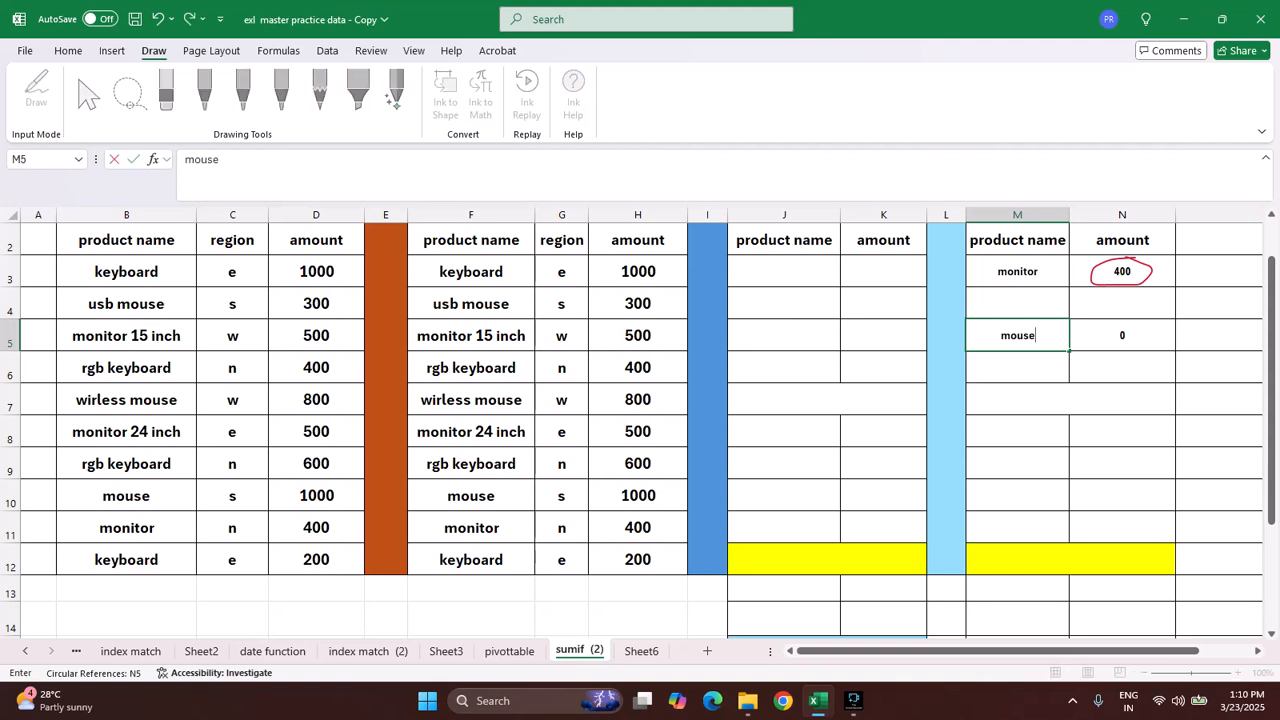
key("Return")
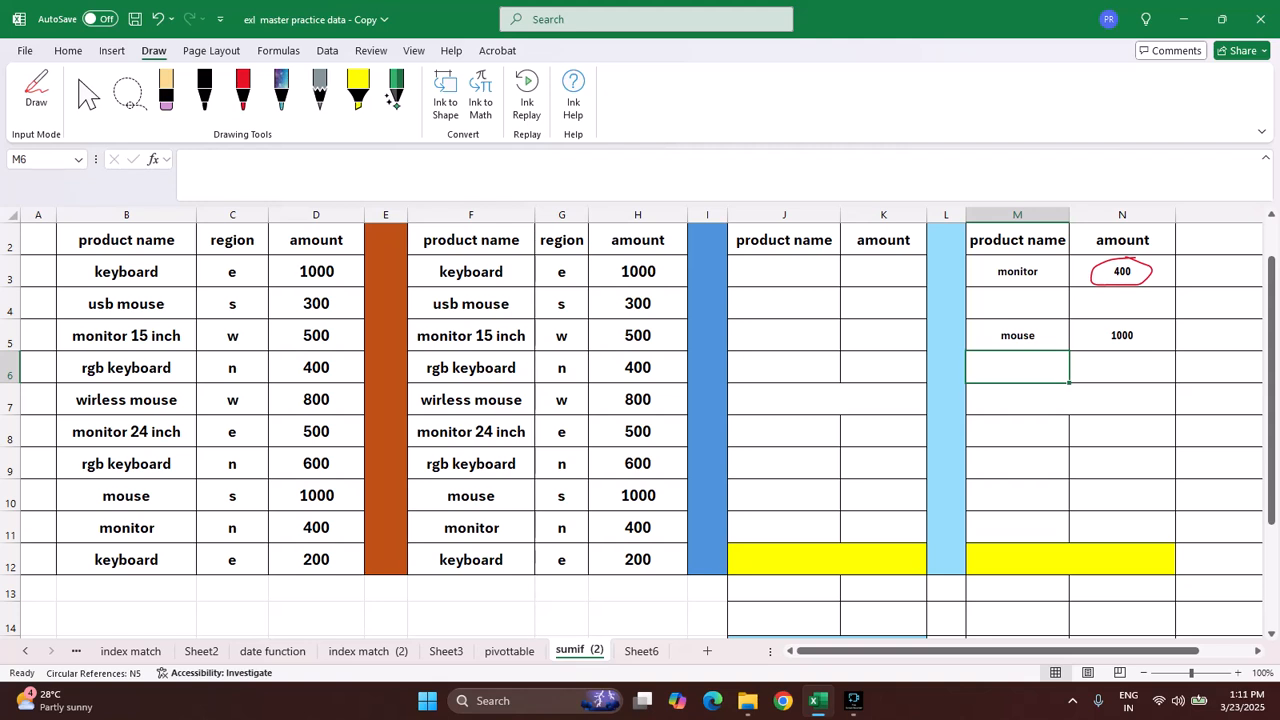
left_click(1017, 271)
type("mouse")
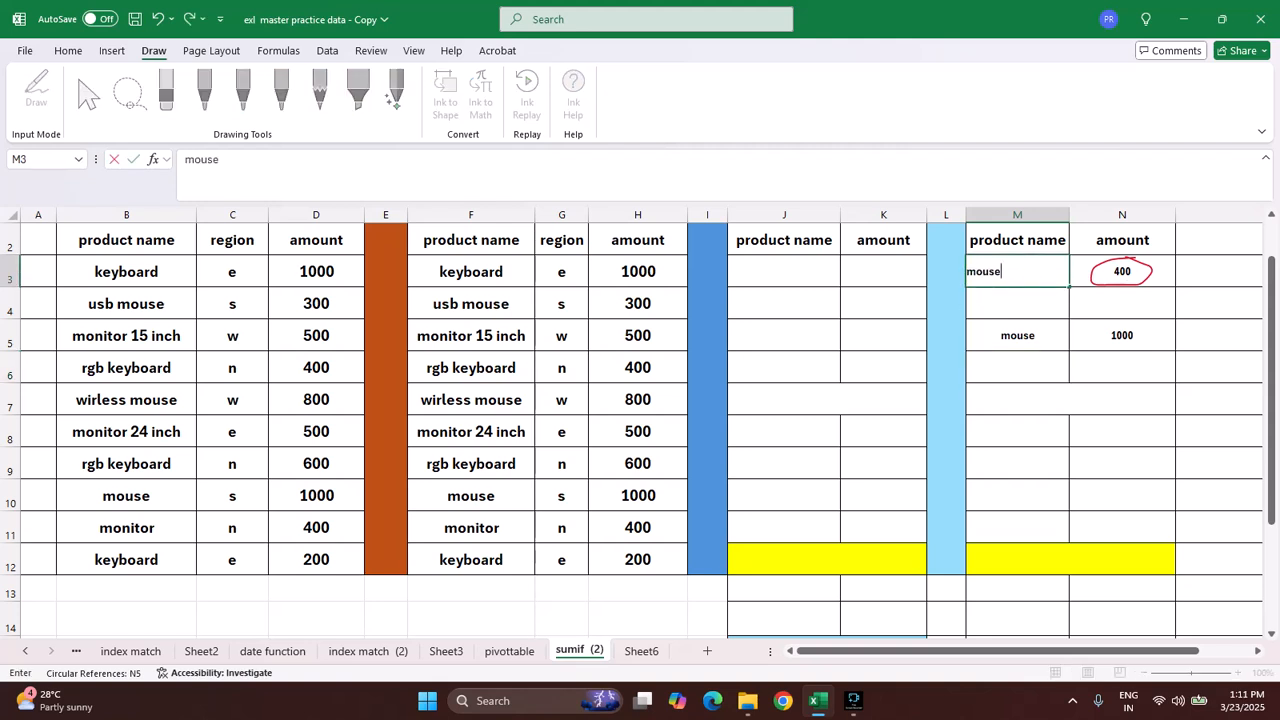
key("Return")
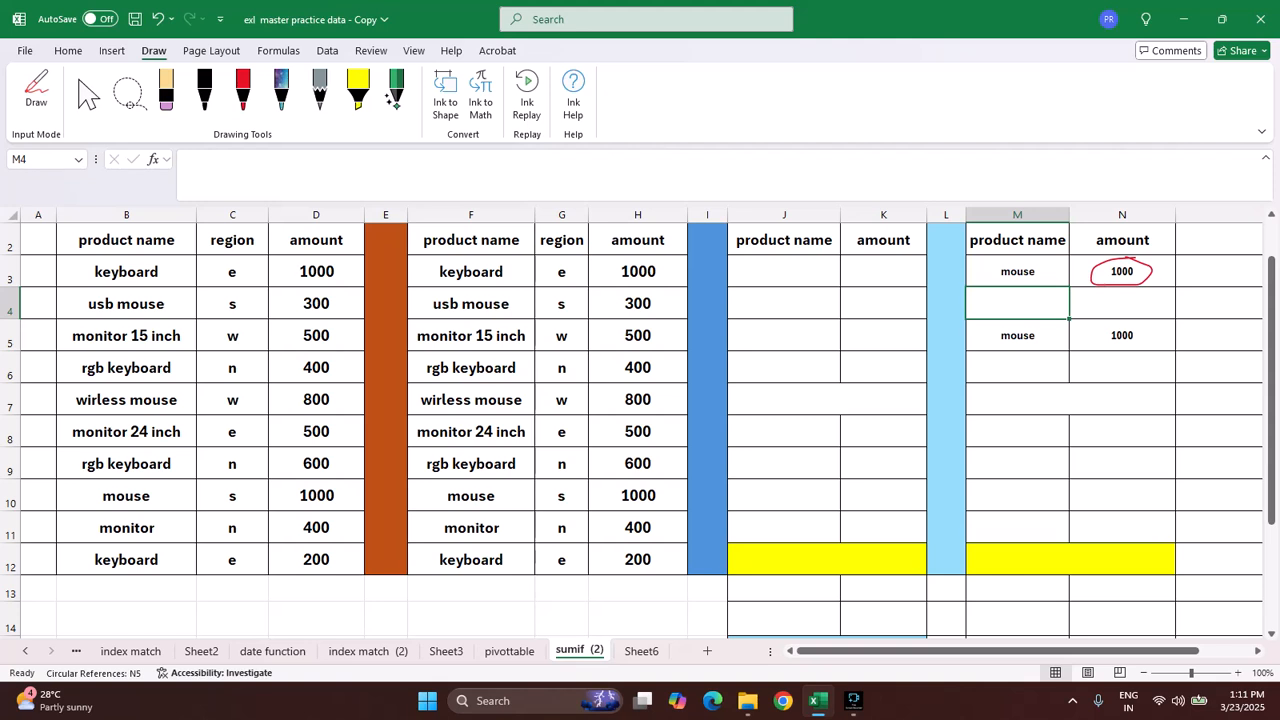
Step: Add asterisk wildcards around the product name in M5 so that it reads *mouse*
left_click(1017, 336)
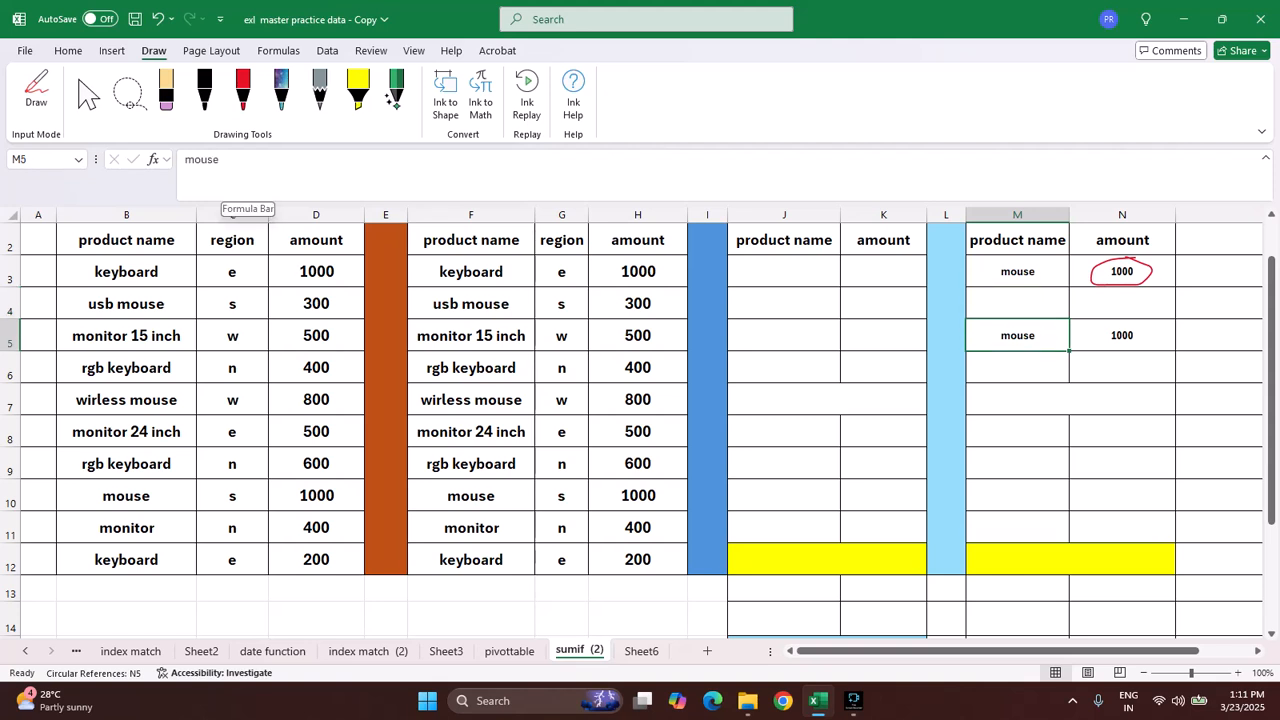
key("F2")
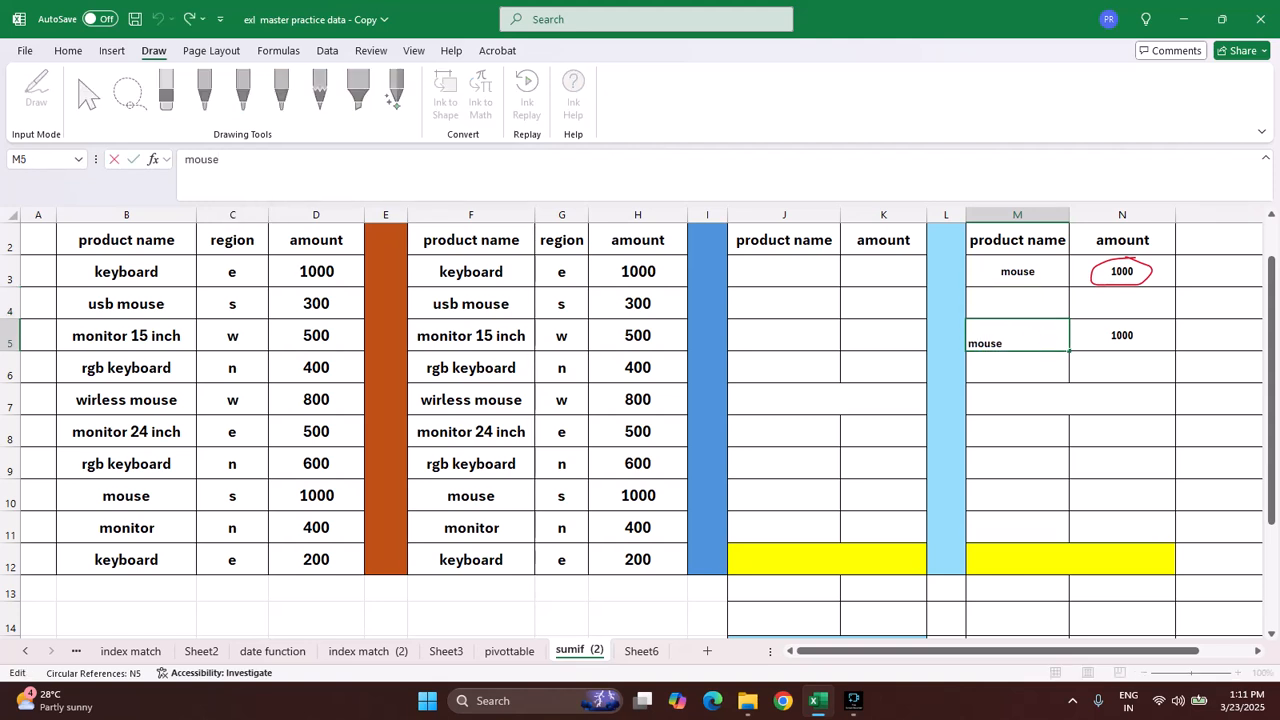
type("*")
key("Home")
type("*")
key("Return")
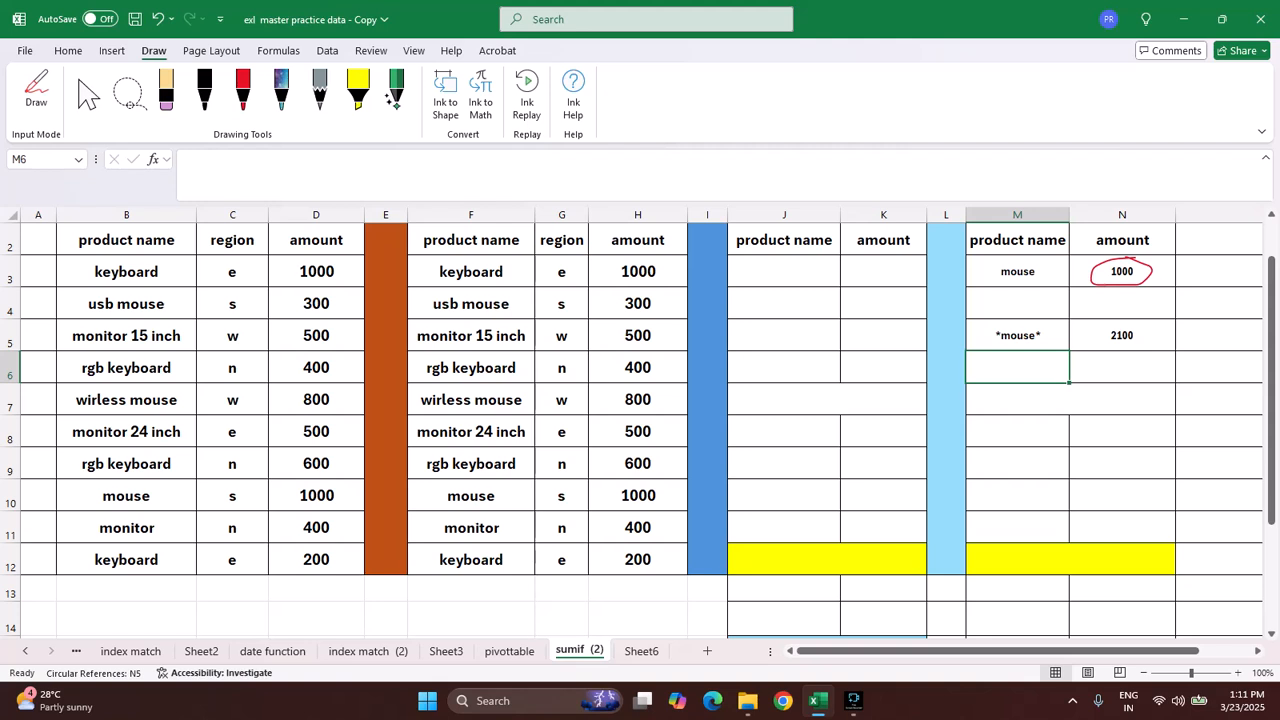
Step: Circle the usb mouse, wirless mouse and mouse rows of the sumif formula table and the N5 total with the red pen
left_click(36, 94)
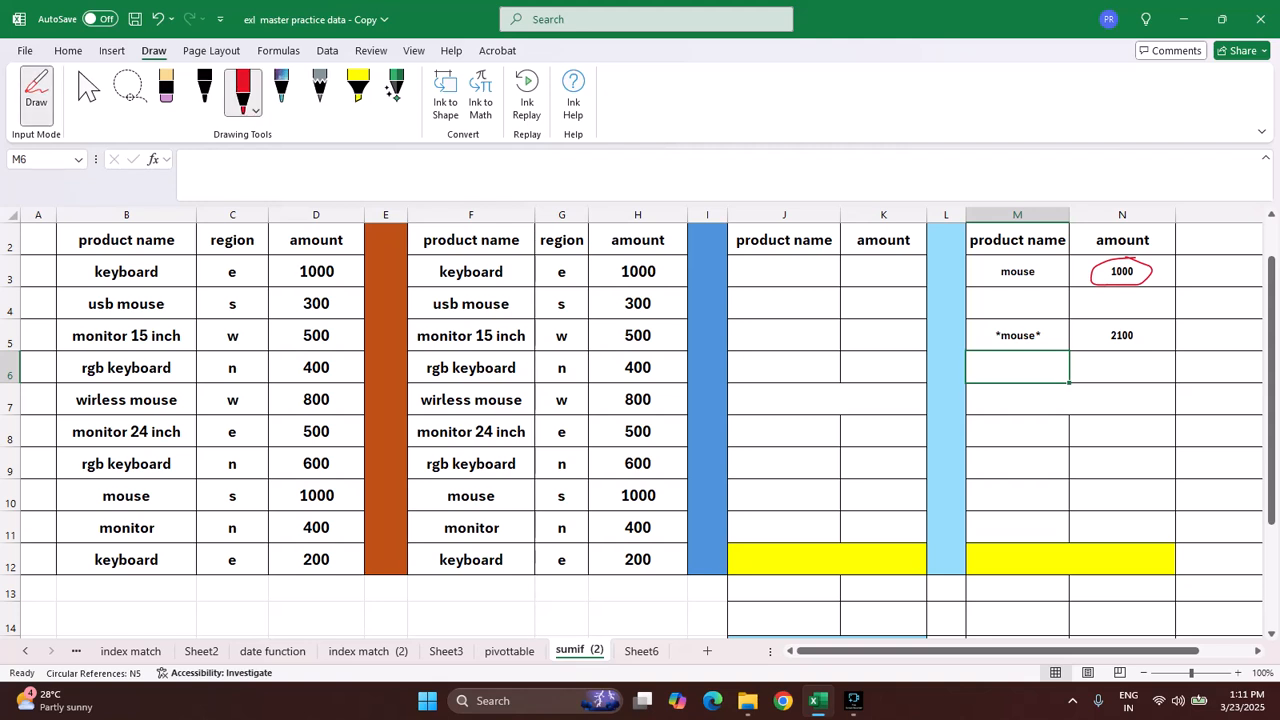
mouse_move(348, 295)
left_mouse_down()
mouse_move(76, 290)
mouse_move(118, 322)
mouse_move(356, 321)
mouse_move(347, 296)
left_mouse_up()
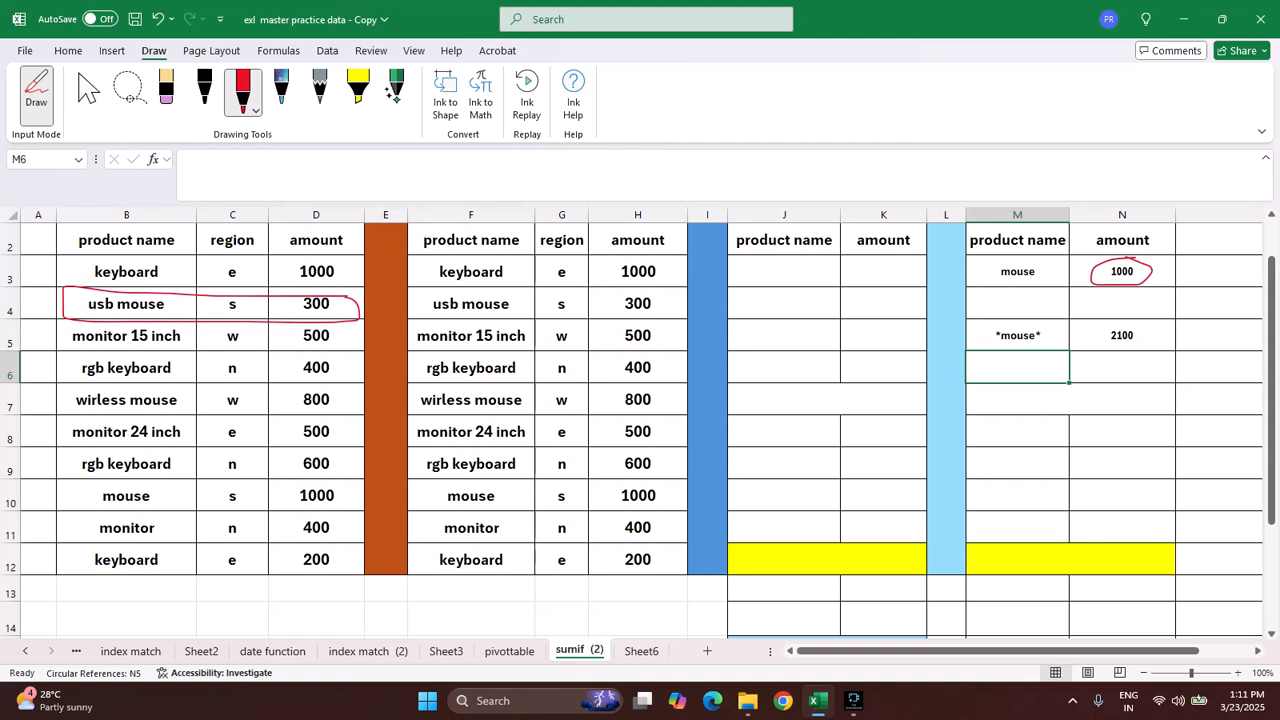
mouse_move(350, 402)
left_mouse_down()
mouse_move(168, 378)
mouse_move(62, 394)
mouse_move(262, 430)
mouse_move(348, 408)
left_mouse_up()
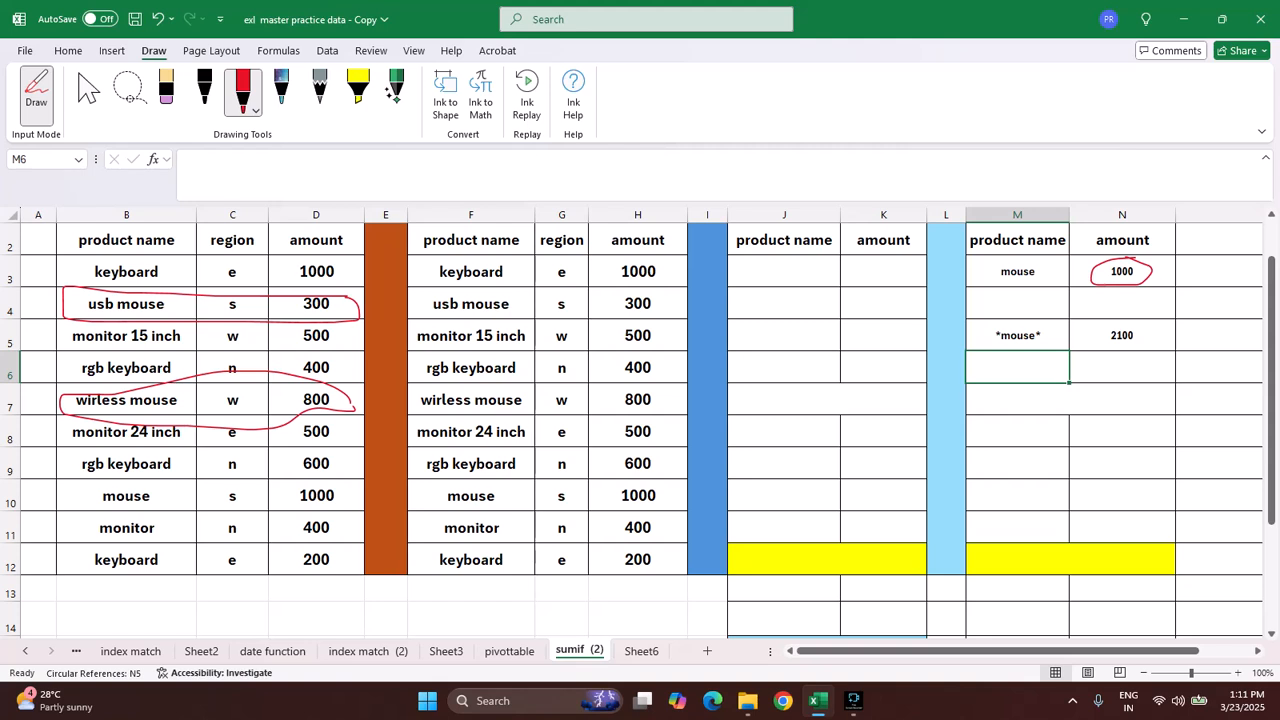
mouse_move(347, 508)
left_mouse_down()
mouse_move(296, 473)
mouse_move(78, 482)
mouse_move(110, 518)
mouse_move(342, 513)
left_mouse_up()
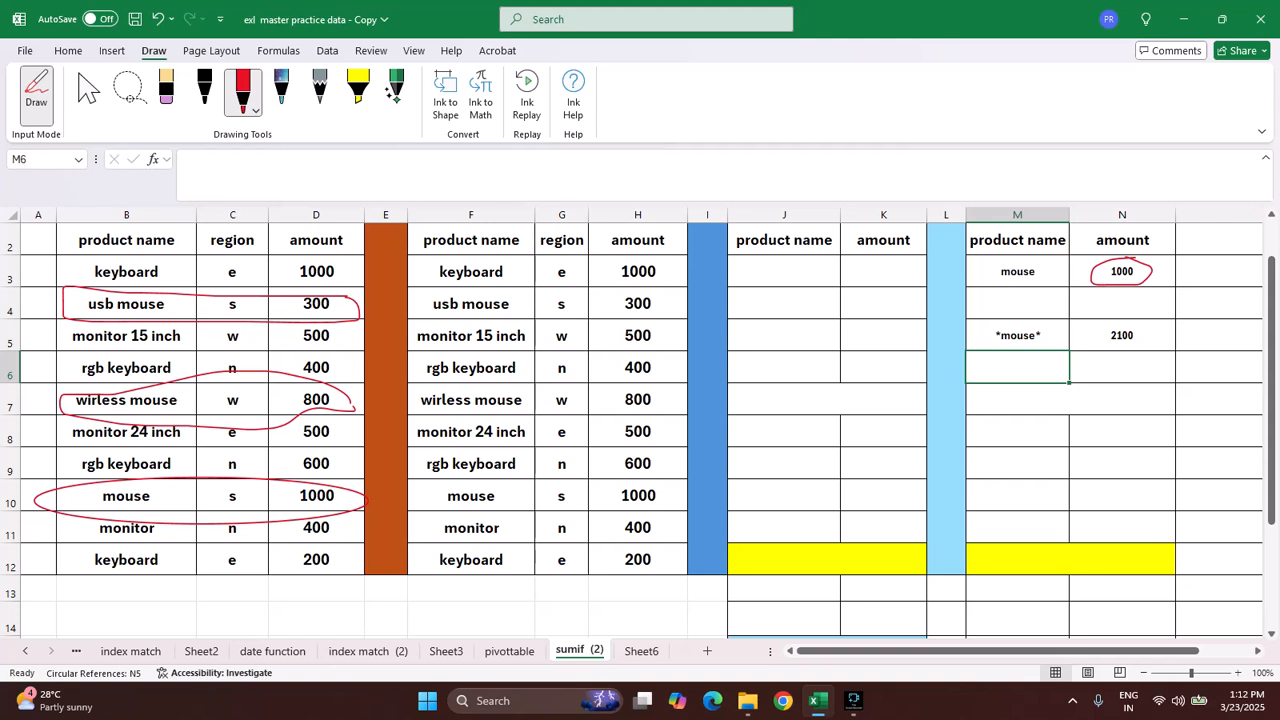
mouse_move(1140, 320)
left_mouse_down()
mouse_move(1077, 336)
mouse_move(1166, 368)
mouse_move(1122, 322)
left_mouse_up()
key("Escape")
Step: Change the wildcard criterion in M5 to *keyboard*
left_click(1017, 336)
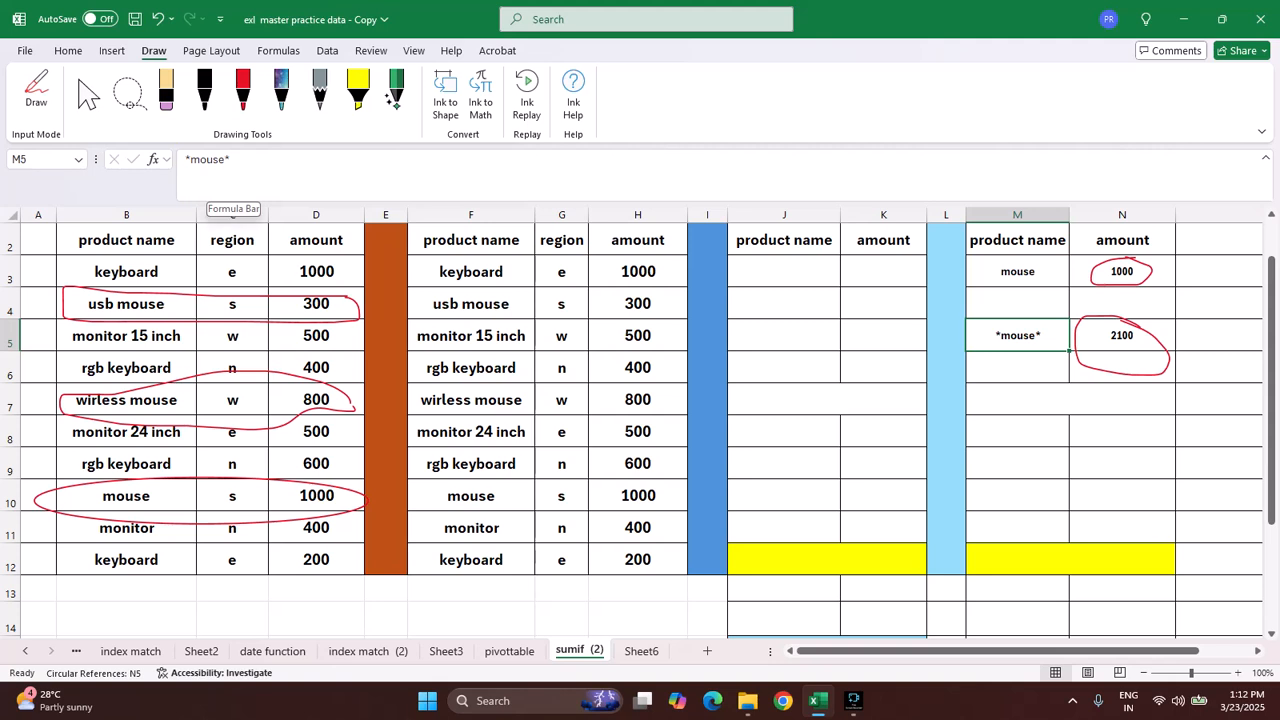
left_click(225, 160)
key("BackSpace")
key("BackSpace")
key("BackSpace")
key("BackSpace")
key("BackSpace")
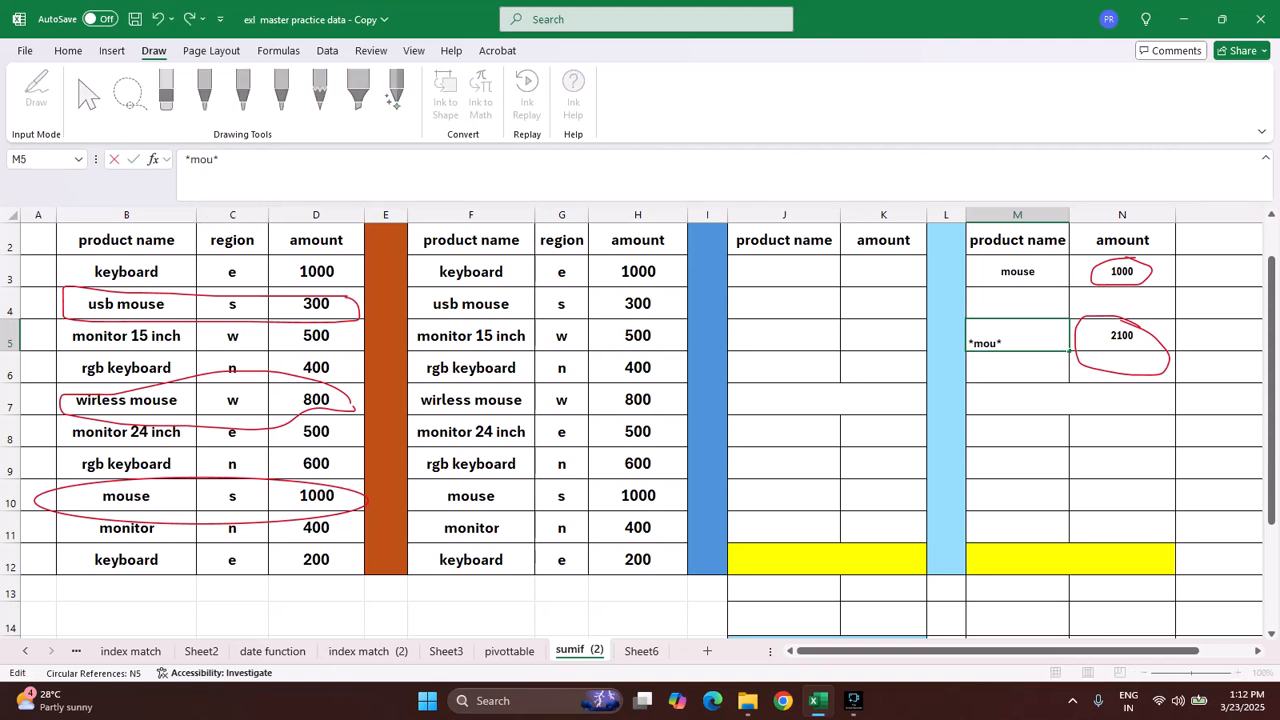
type("keyboard")
key("Return")
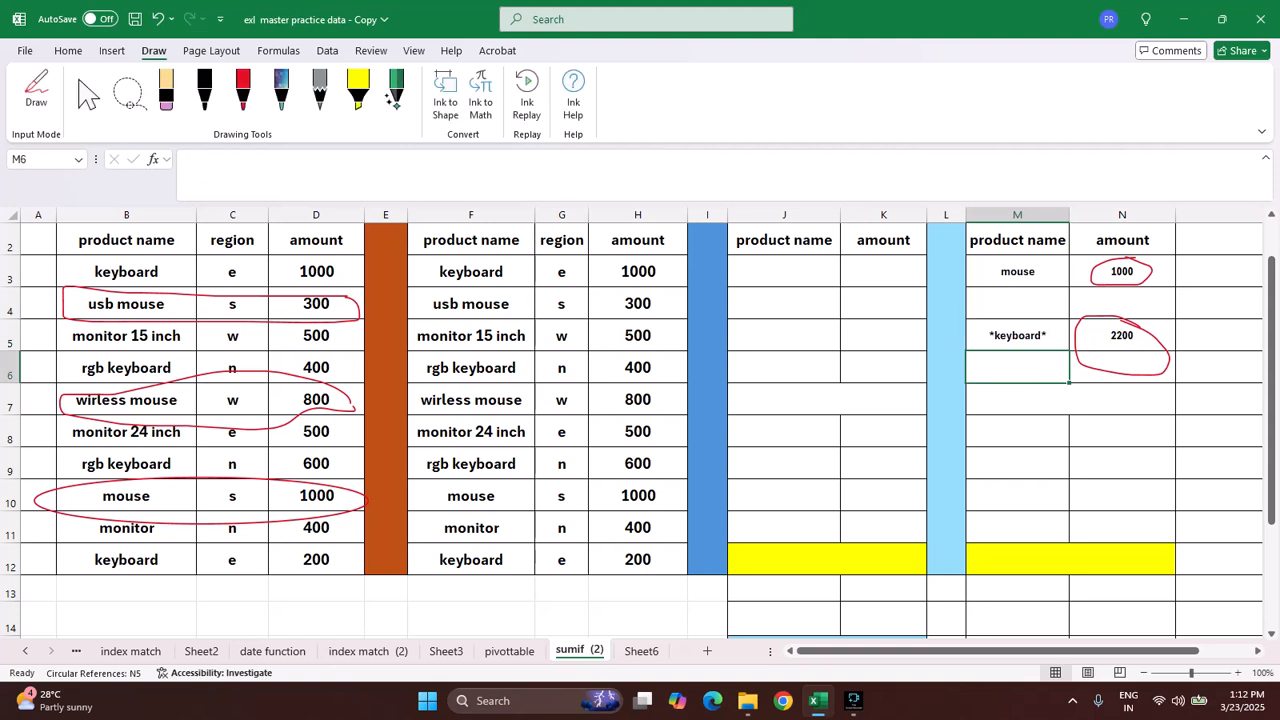
Step: Replace the exact-match product name in M3 with "keyboard"
key("Up")
key("Up")
key("Up")
type("key")
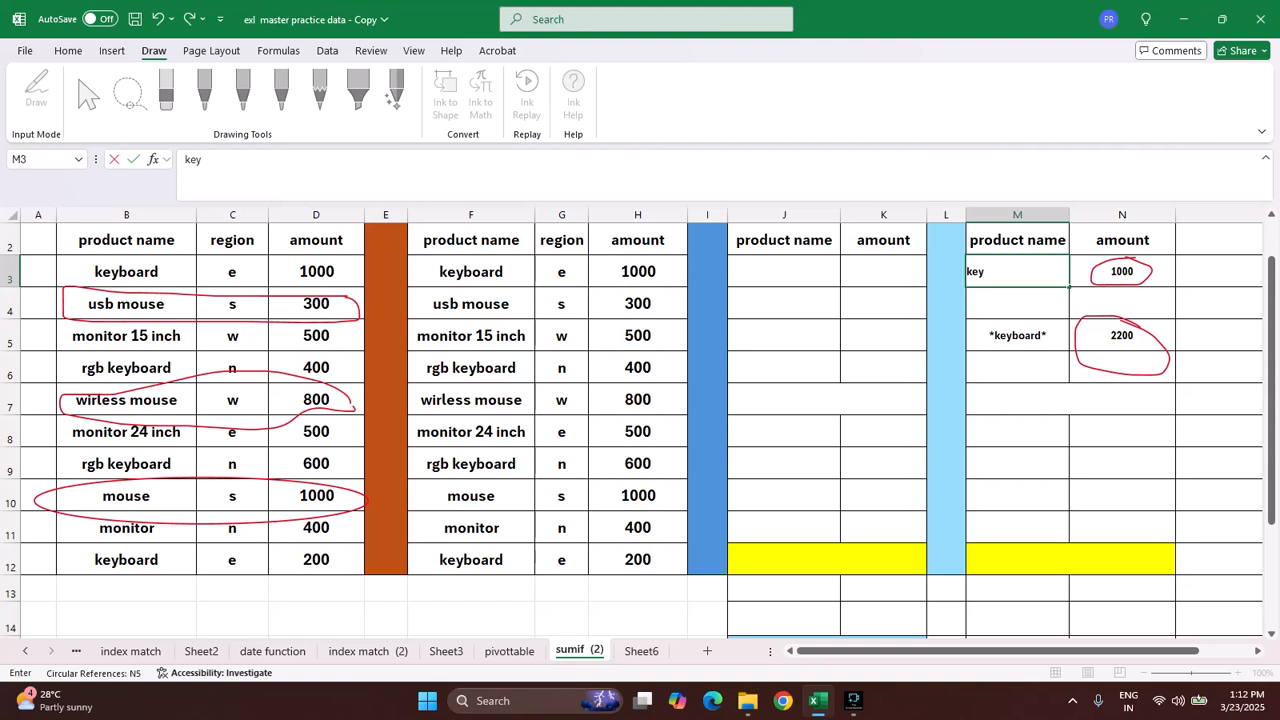
type("board")
key("Return")
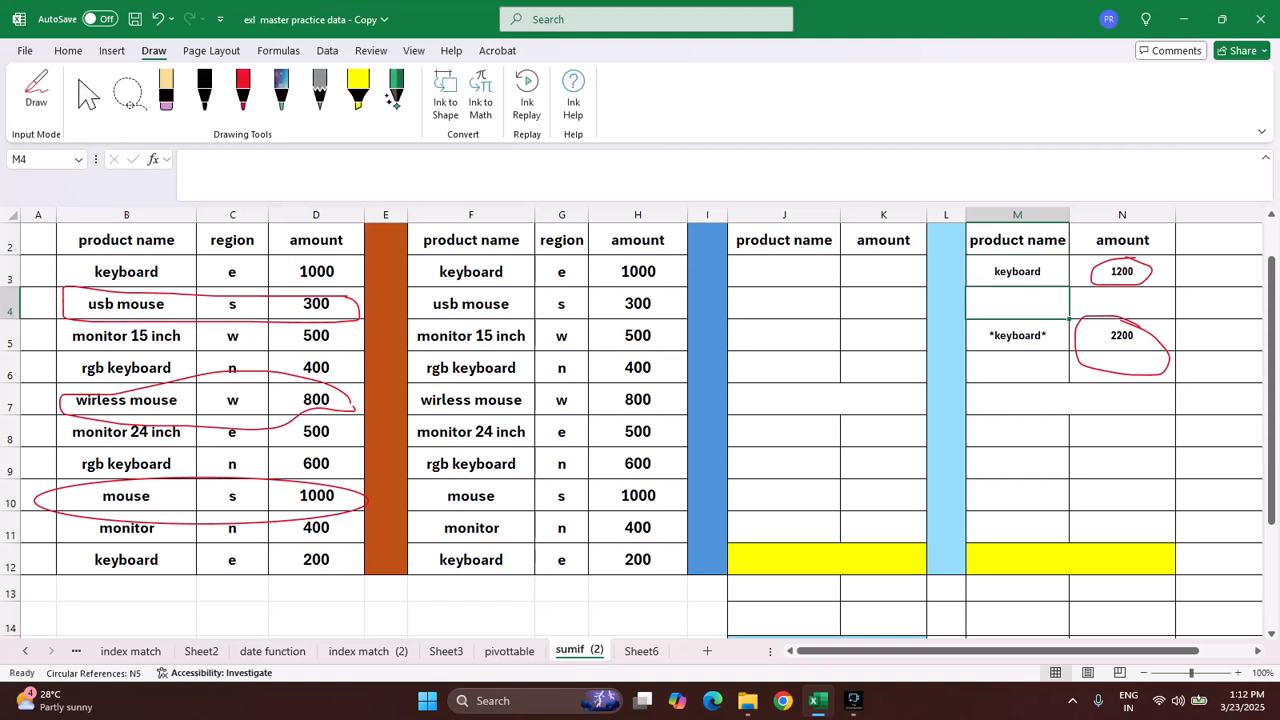
Step: Circle the four keyboard rows in the sumif formula table and the N5 total with the multicoloured pen
left_click(36, 90)
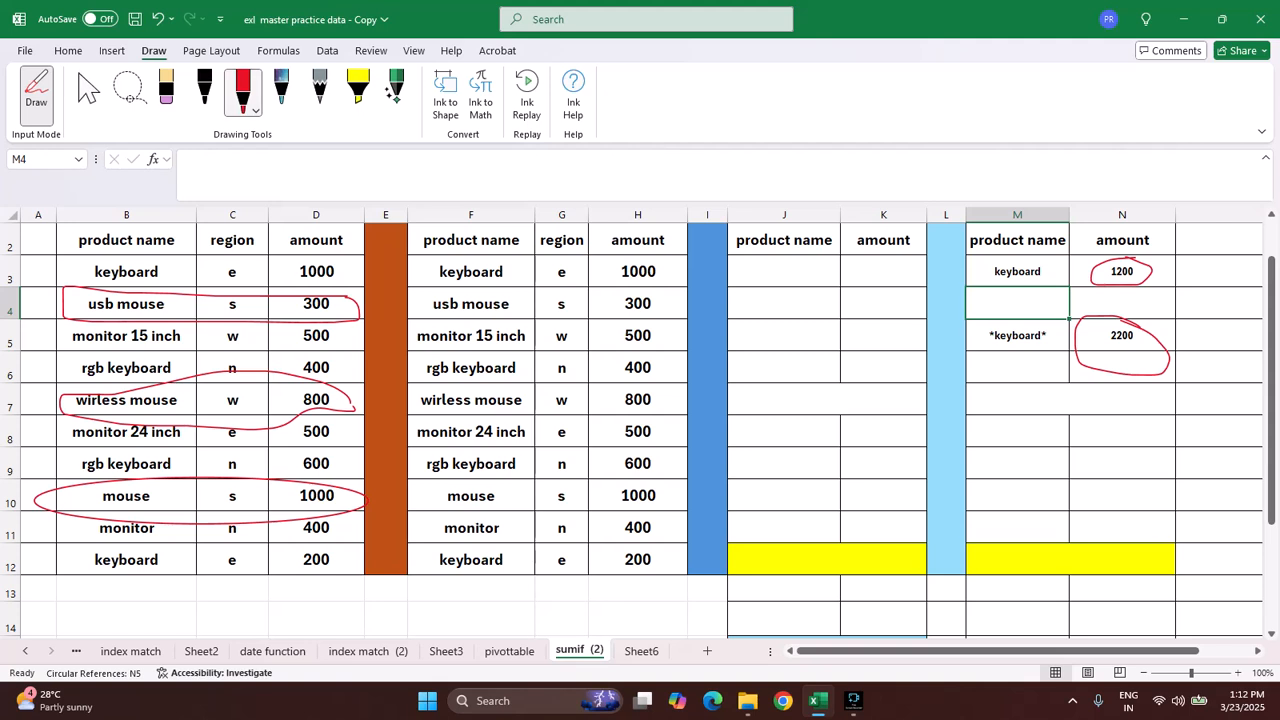
left_click(281, 88)
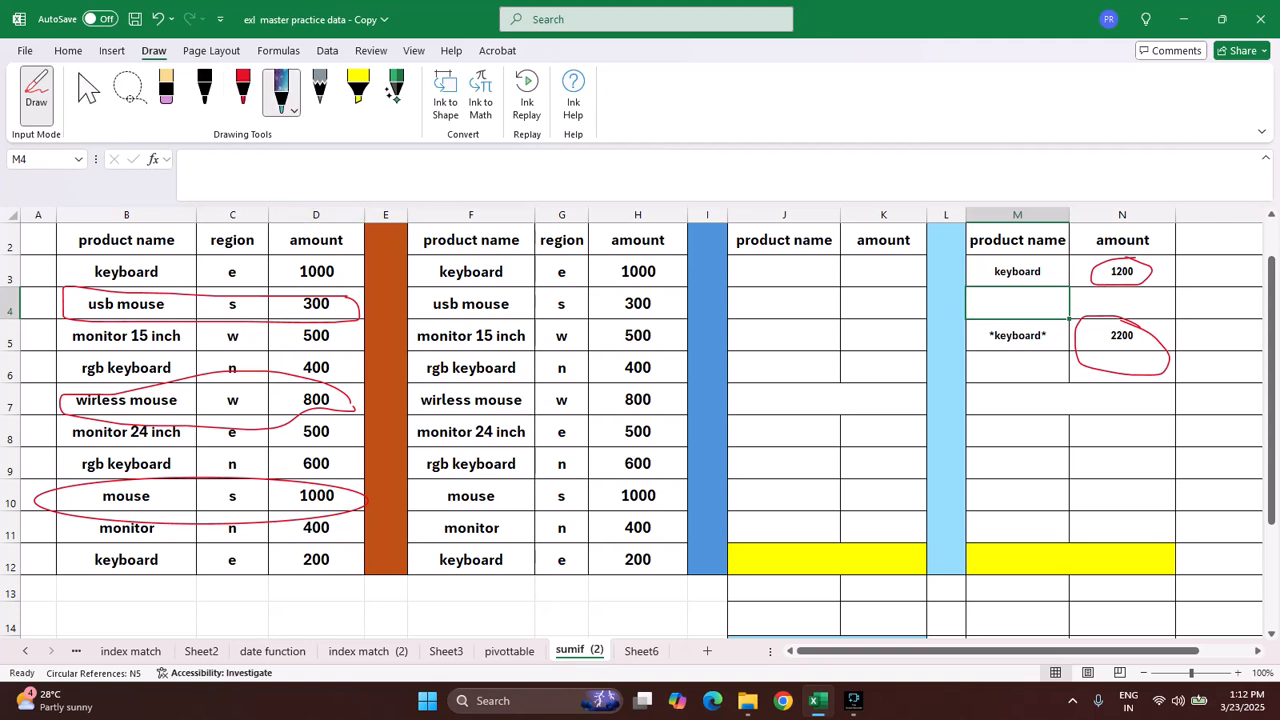
mouse_move(352, 262)
left_mouse_down()
mouse_move(134, 240)
mouse_move(80, 252)
mouse_move(96, 272)
mouse_move(232, 295)
mouse_move(360, 293)
mouse_move(384, 262)
left_mouse_up()
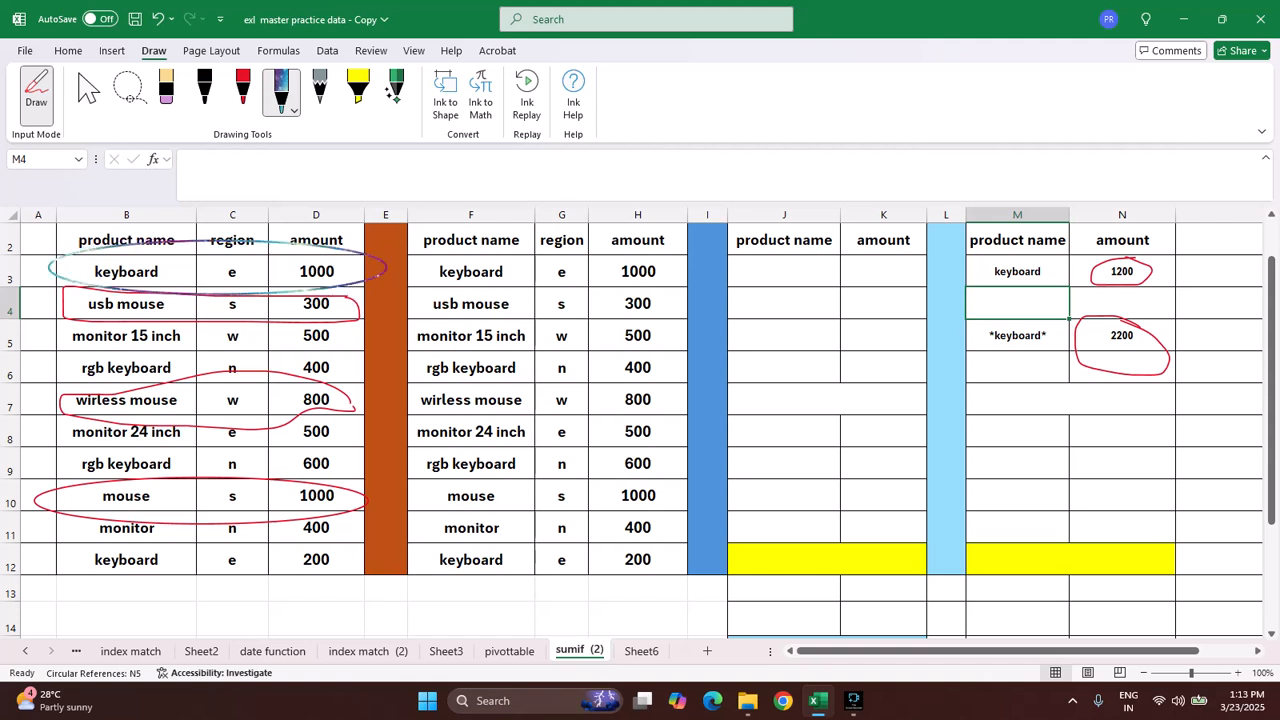
mouse_move(338, 363)
left_mouse_down()
mouse_move(96, 342)
mouse_move(66, 376)
mouse_move(260, 390)
mouse_move(336, 368)
left_mouse_up()
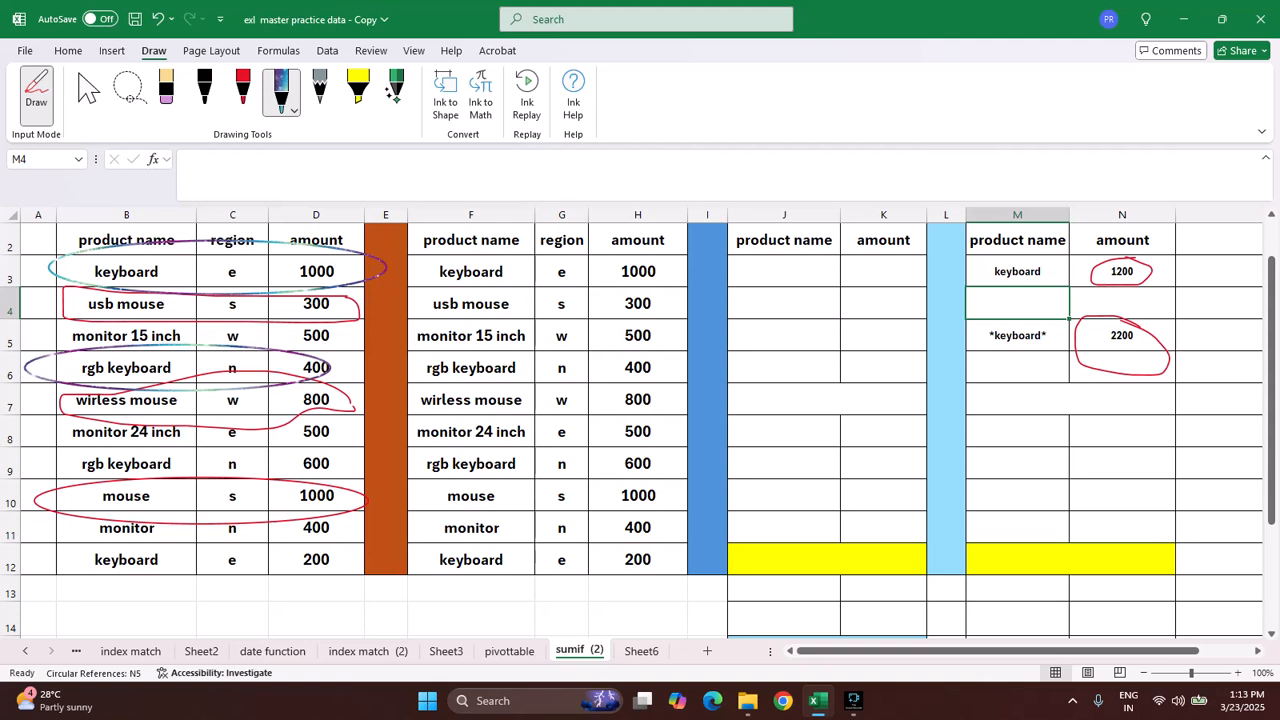
mouse_move(340, 453)
left_mouse_down()
mouse_move(92, 448)
mouse_move(58, 485)
mouse_move(336, 478)
left_mouse_up()
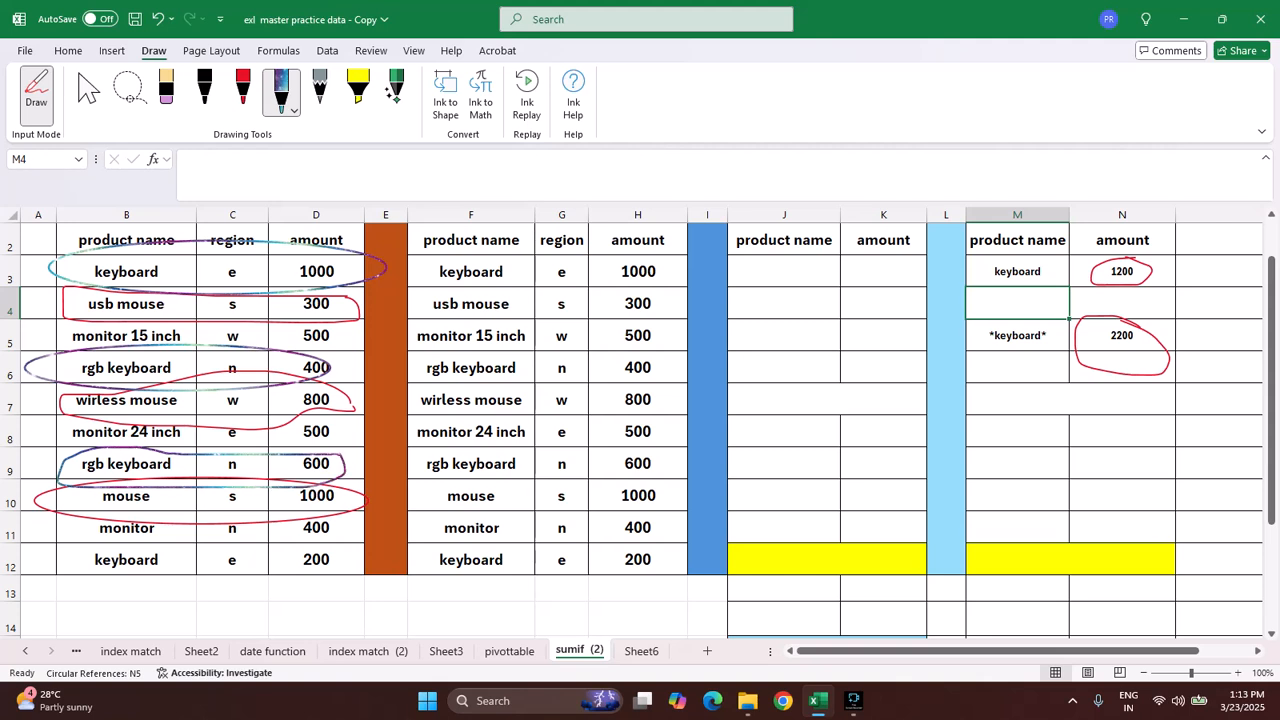
mouse_move(358, 558)
left_mouse_down()
mouse_move(112, 535)
mouse_move(58, 566)
mouse_move(168, 588)
mouse_move(358, 562)
left_mouse_up()
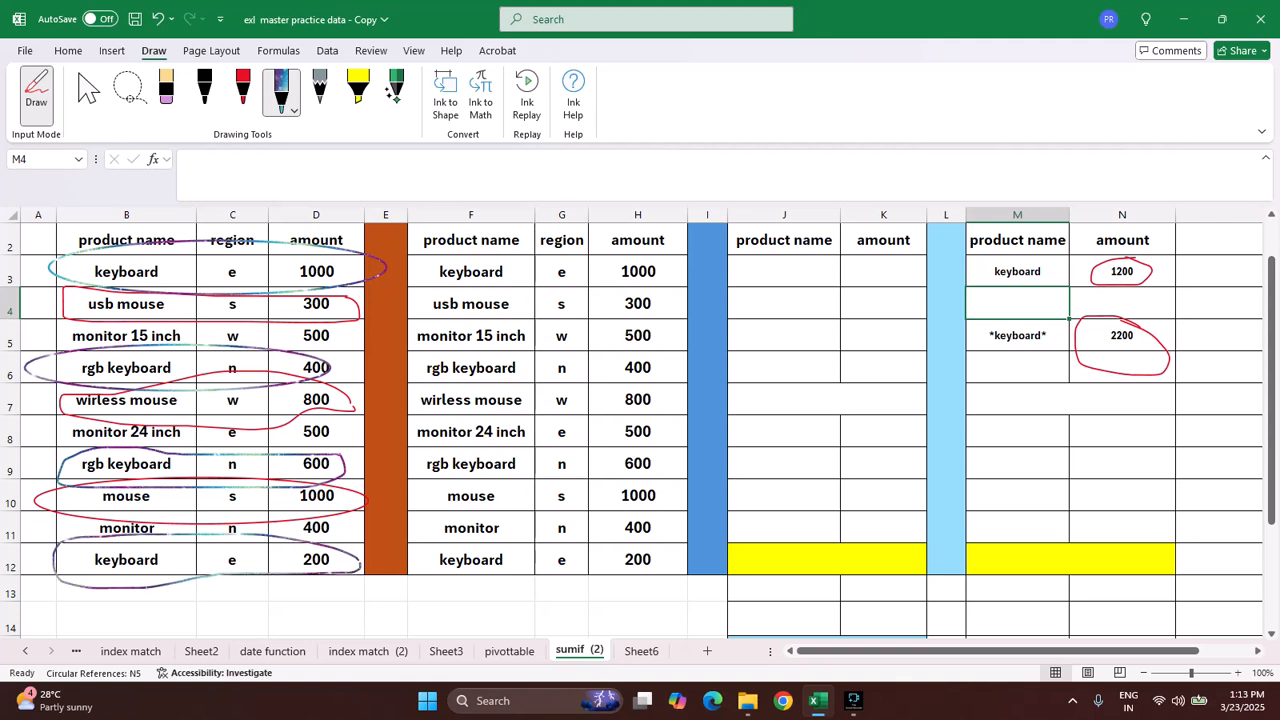
mouse_move(1155, 334)
left_mouse_down()
mouse_move(1096, 328)
mouse_move(1144, 360)
mouse_move(1153, 347)
left_mouse_up()
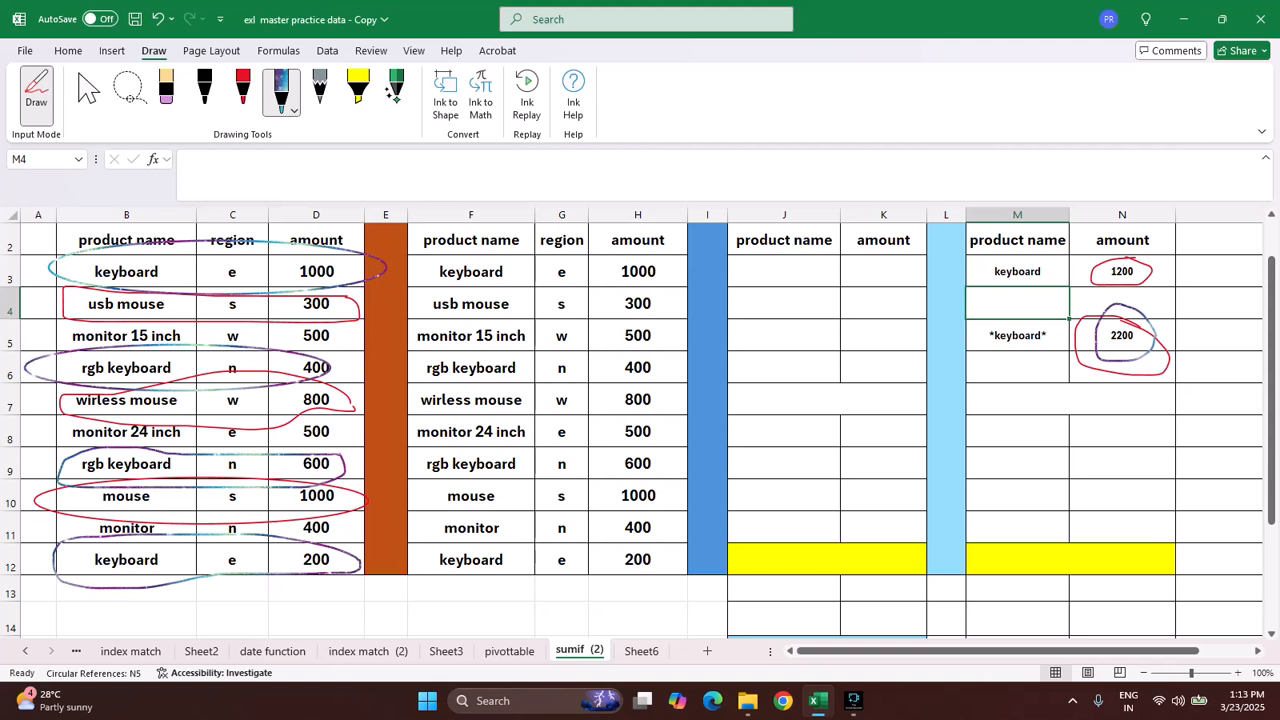
key("Escape")
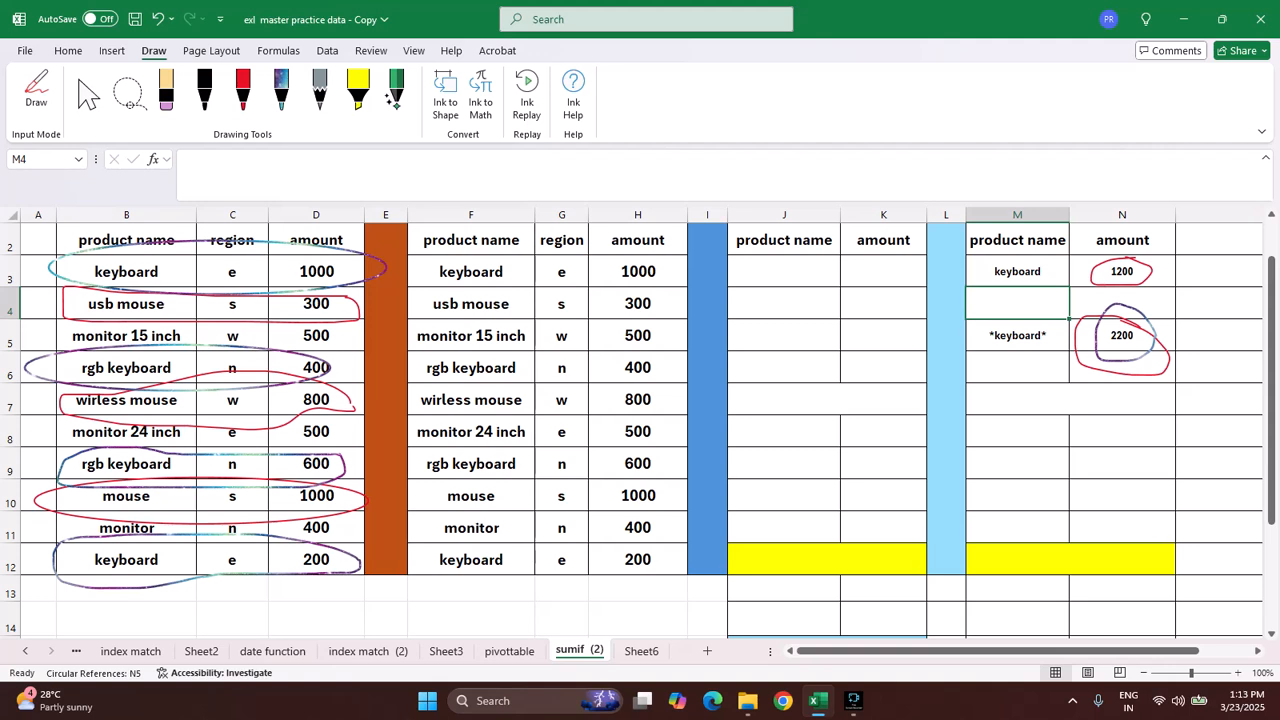
Step: Enter the formula =SUM(H3+H12) in K3 to add the two keyboard amounts from the sum formula table
scroll(640, 430, "up", 1)
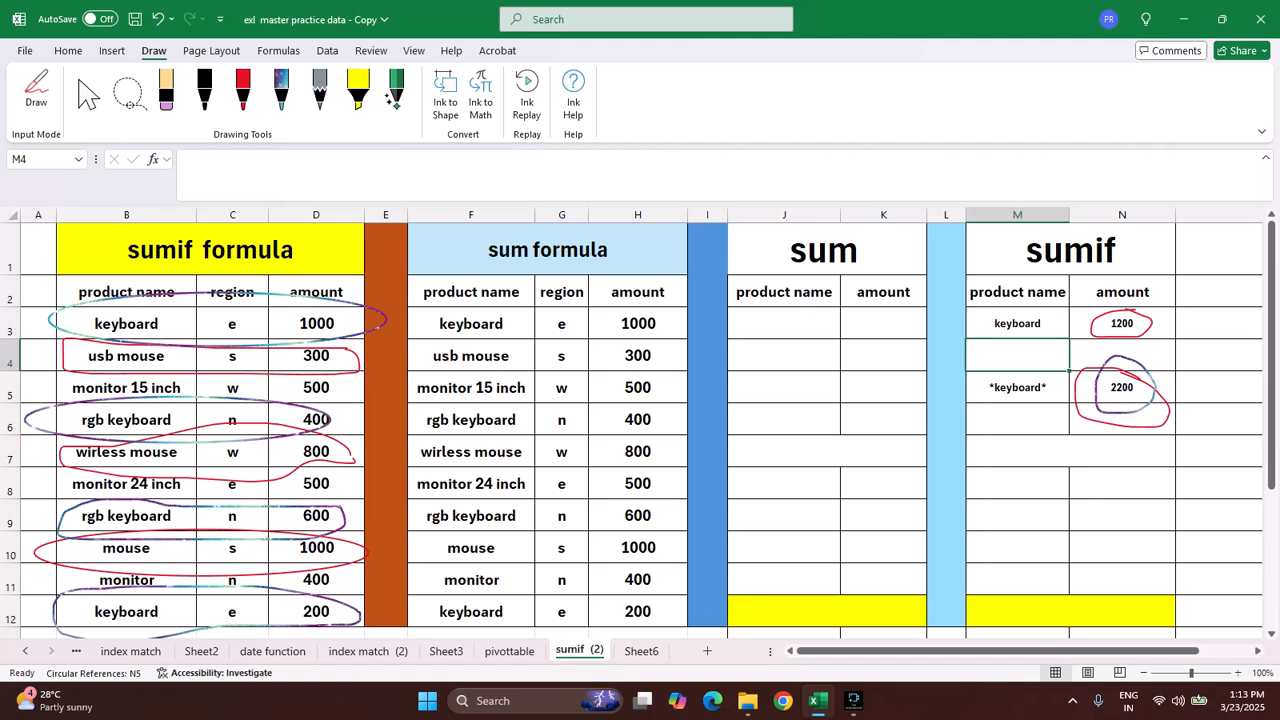
left_click(883, 324)
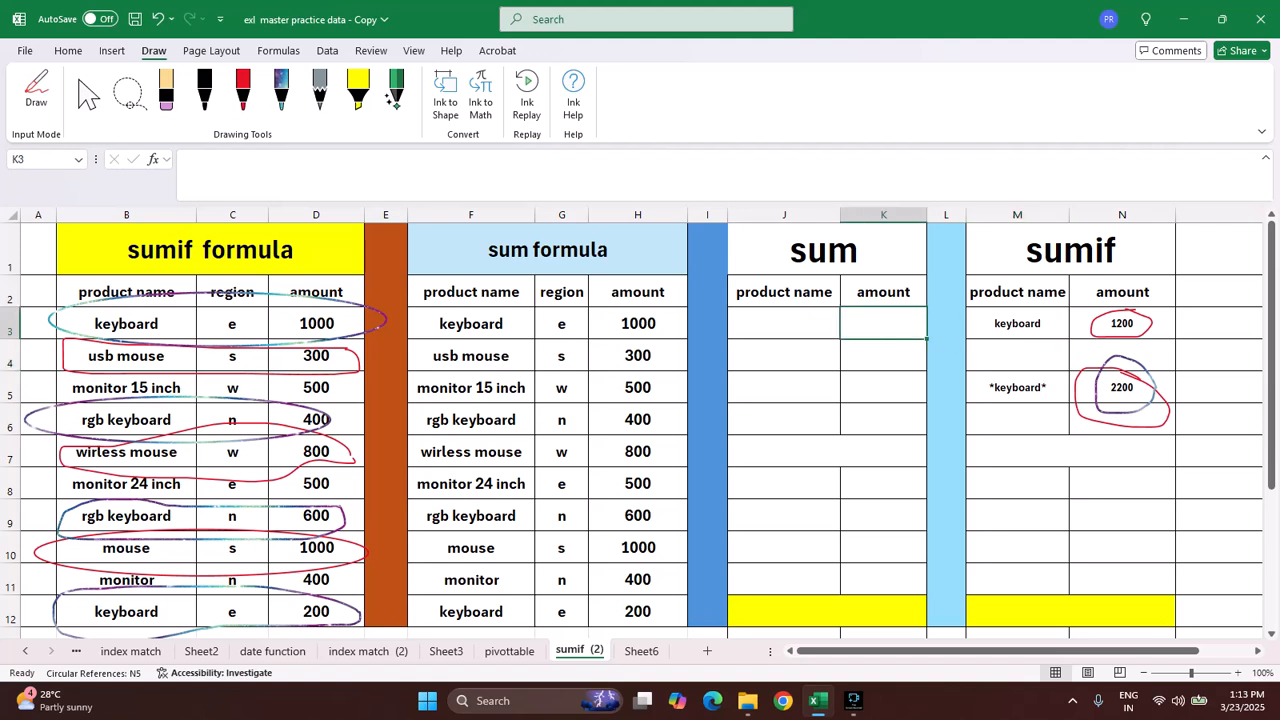
scroll(640, 430, "down", 1)
scroll(640, 430, "up", 1)
scroll(640, 430, "down", 1)
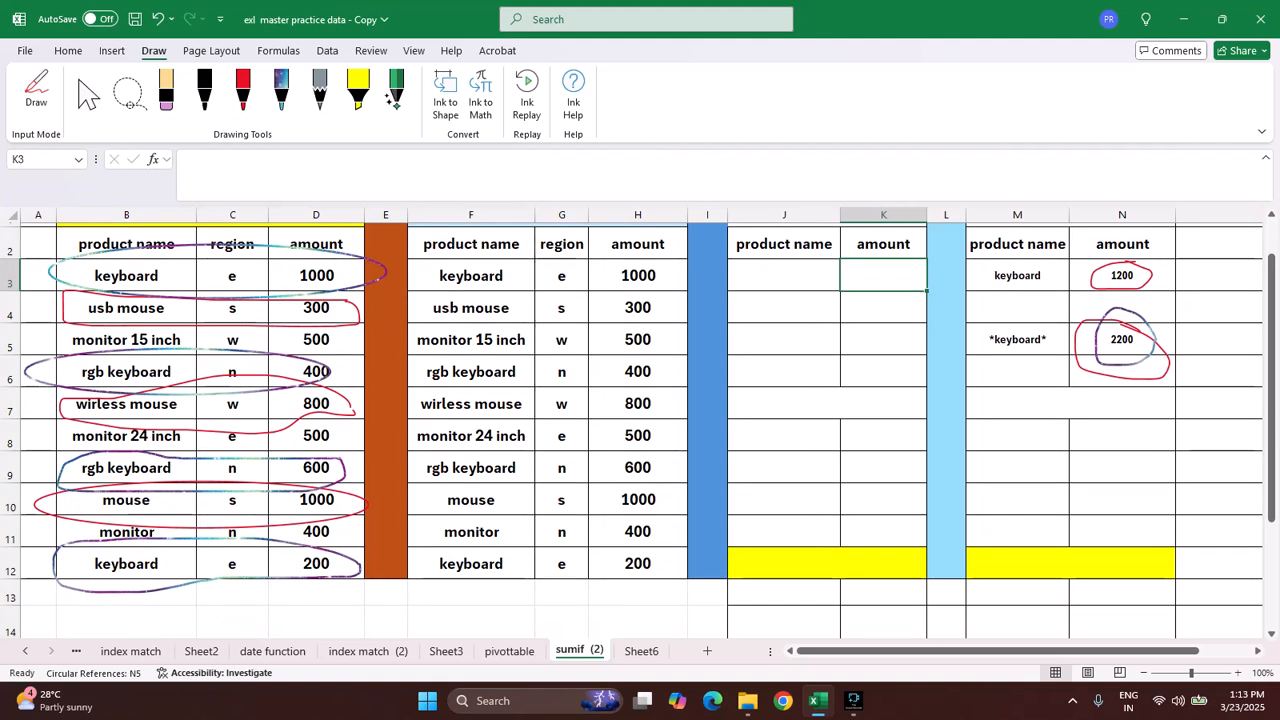
type("=sum")
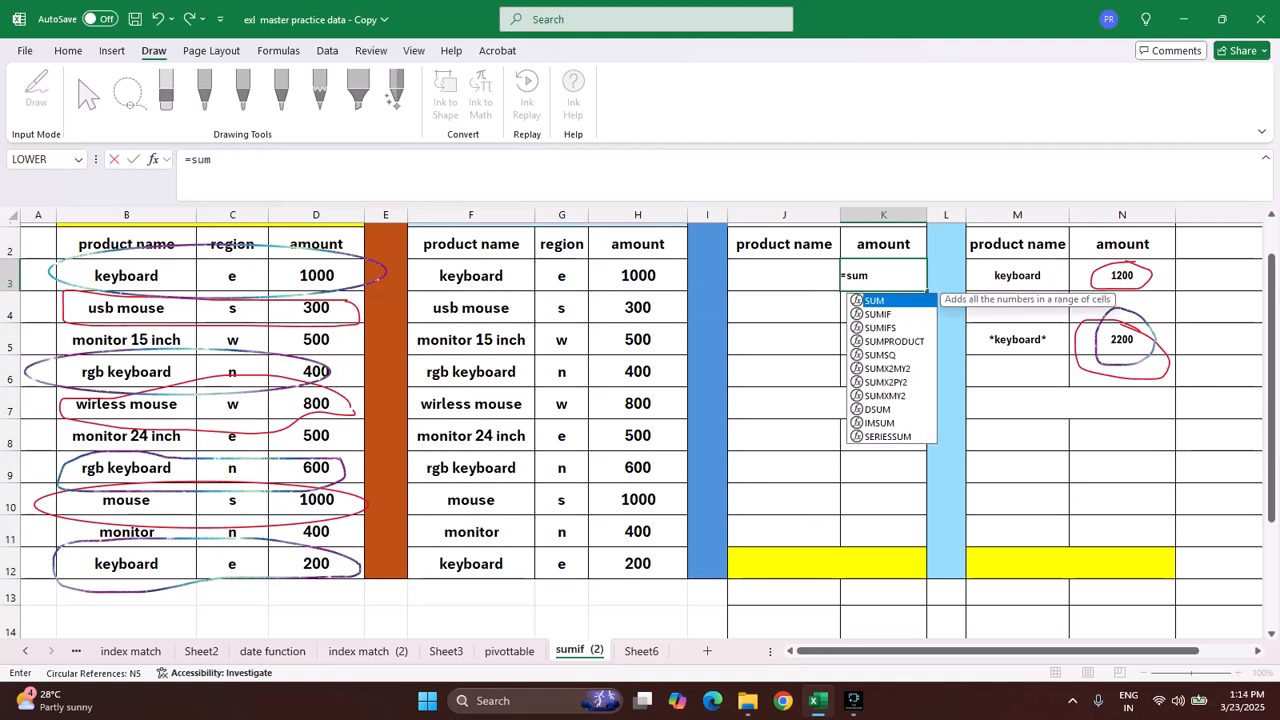
type("(")
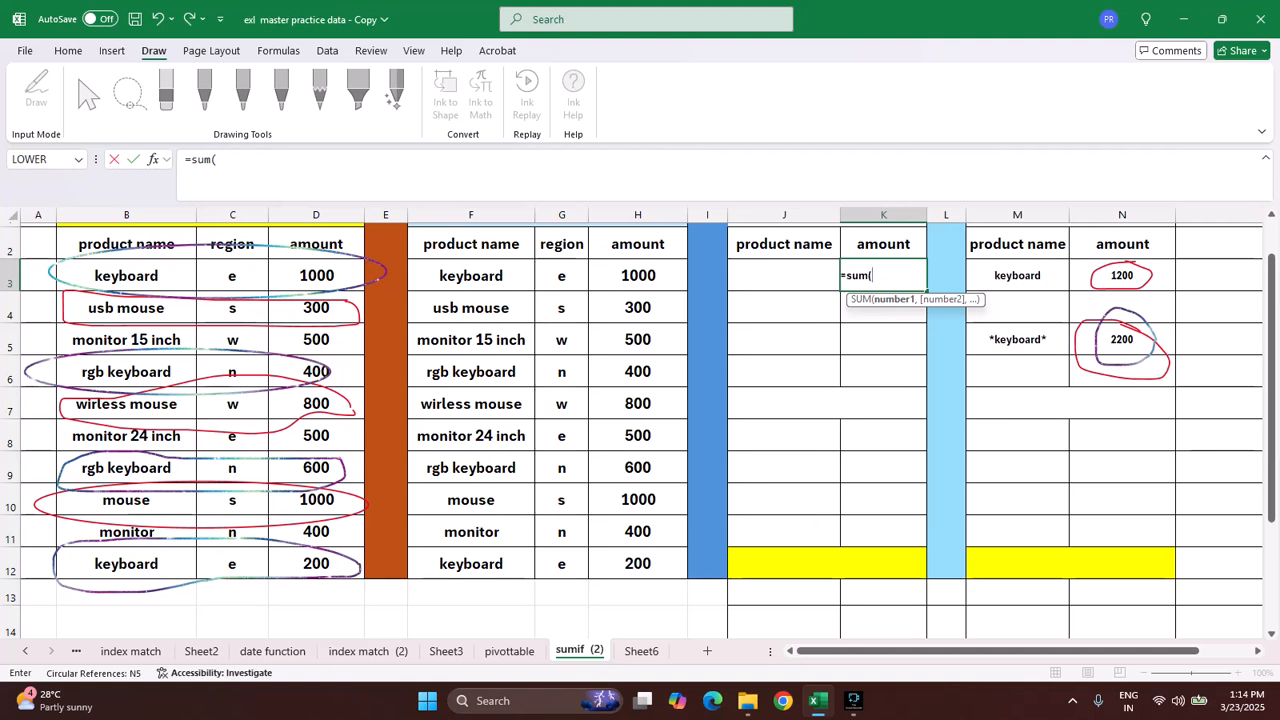
left_click(638, 276)
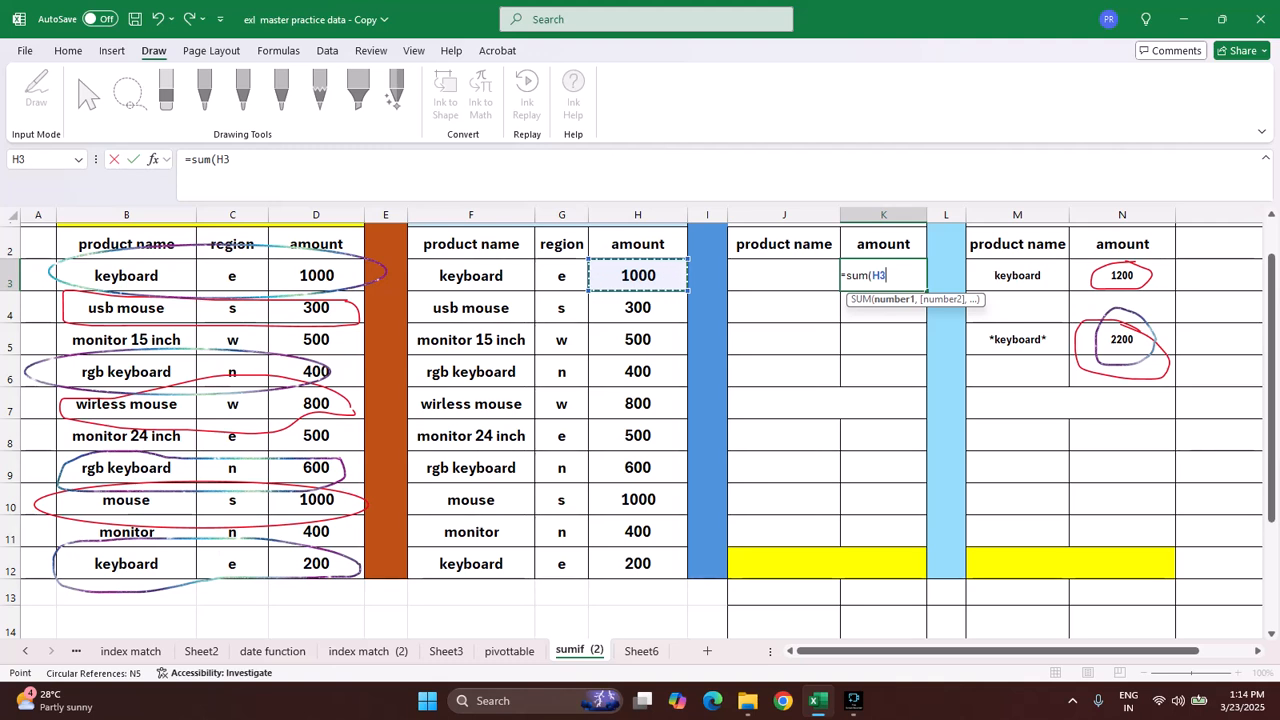
type("+")
left_click(637, 563)
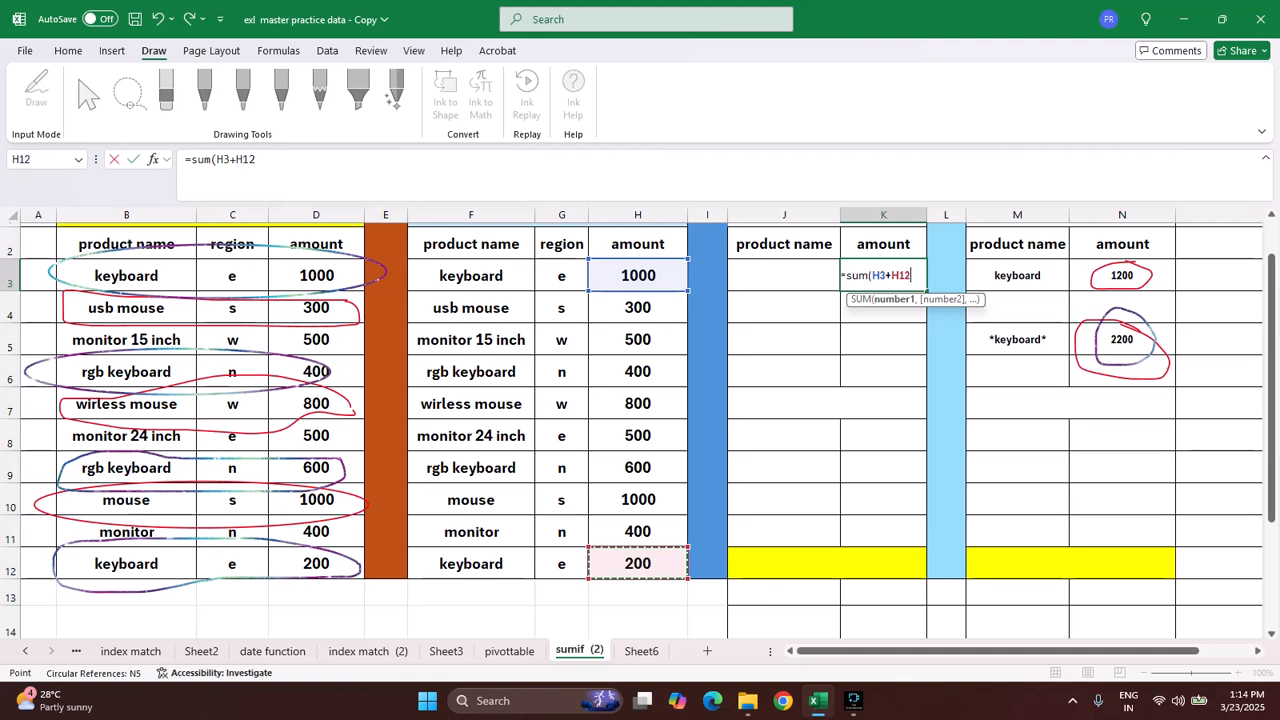
key("Return")
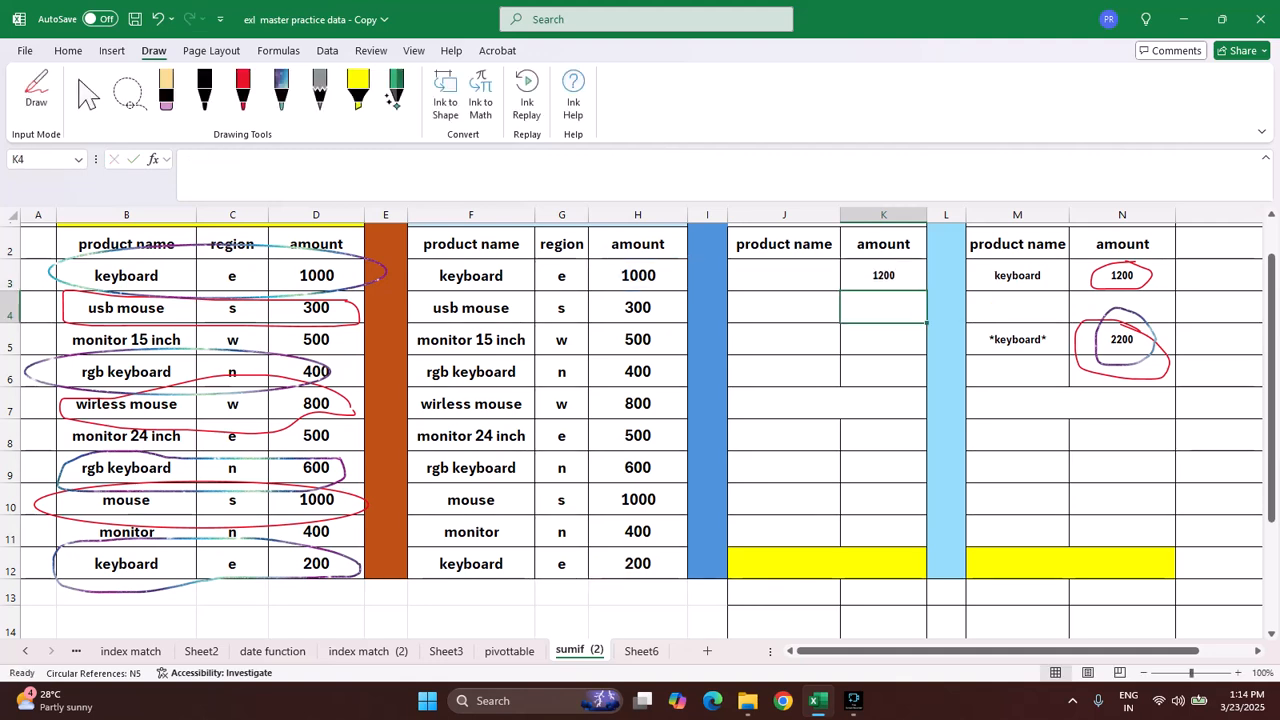
Step: Enter "keyboard" as the product name in J3 of the sum table
left_click(784, 275)
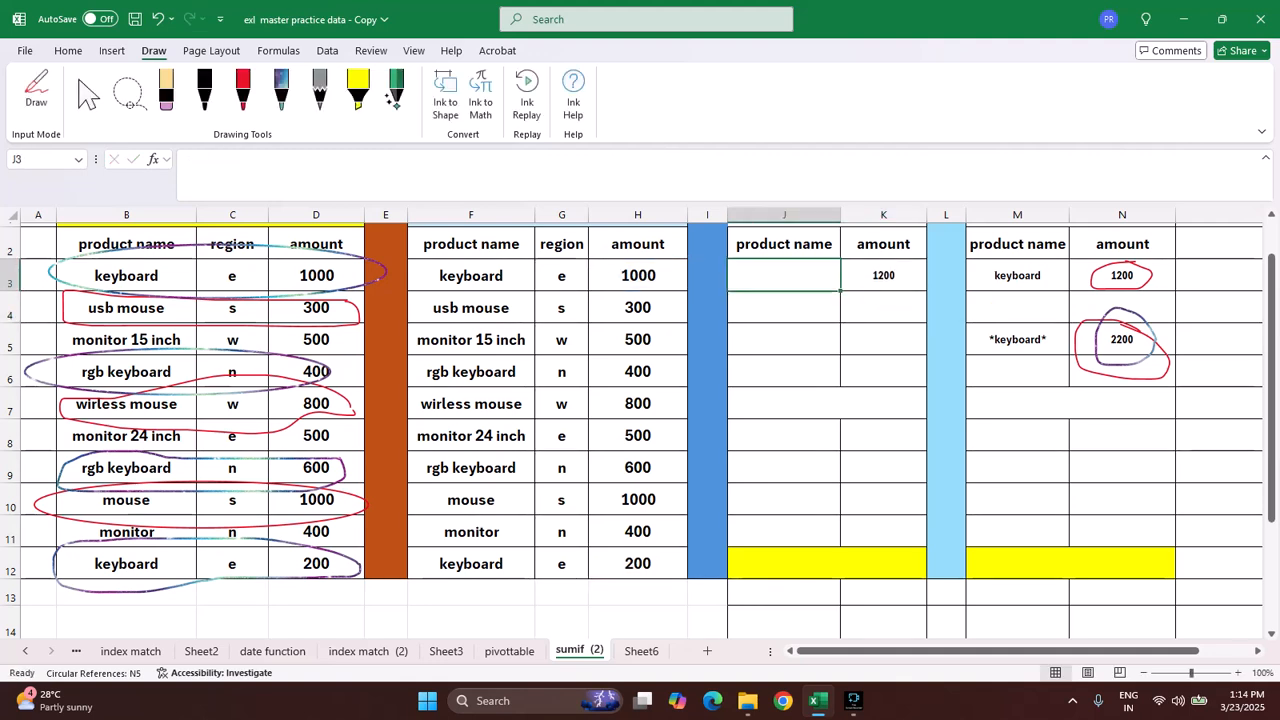
type("keyb")
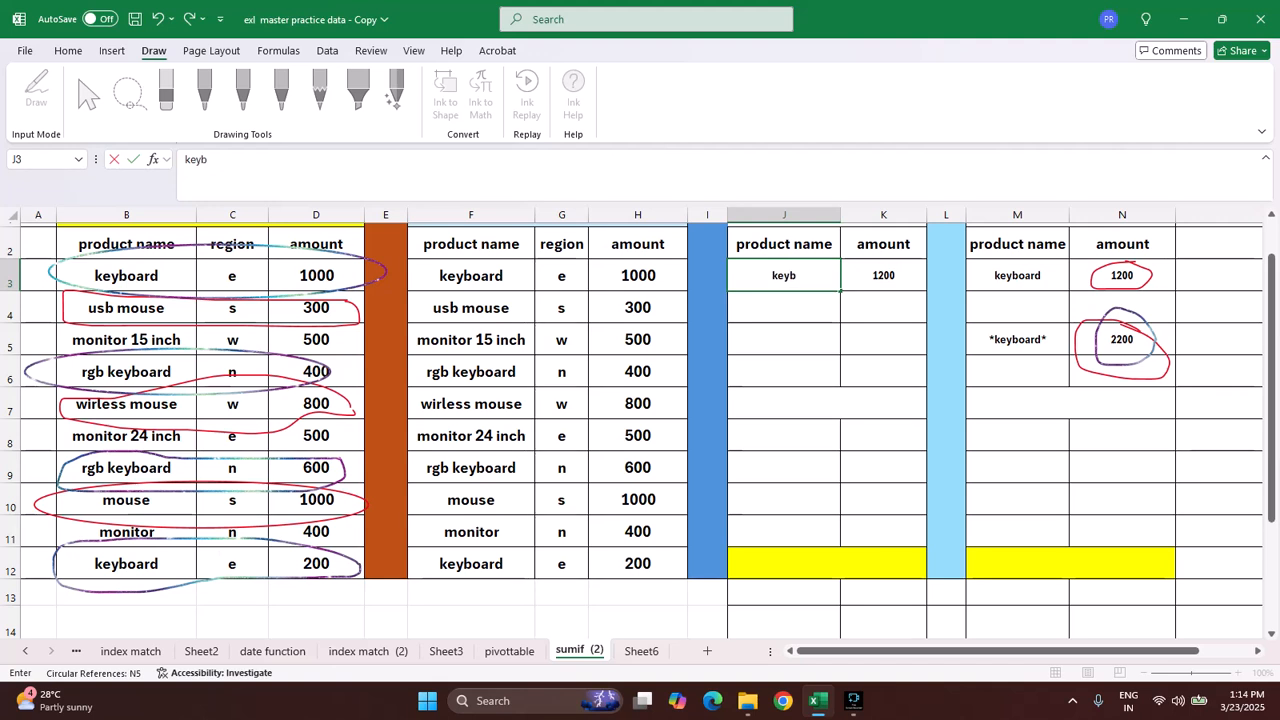
type("oard")
key("Return")
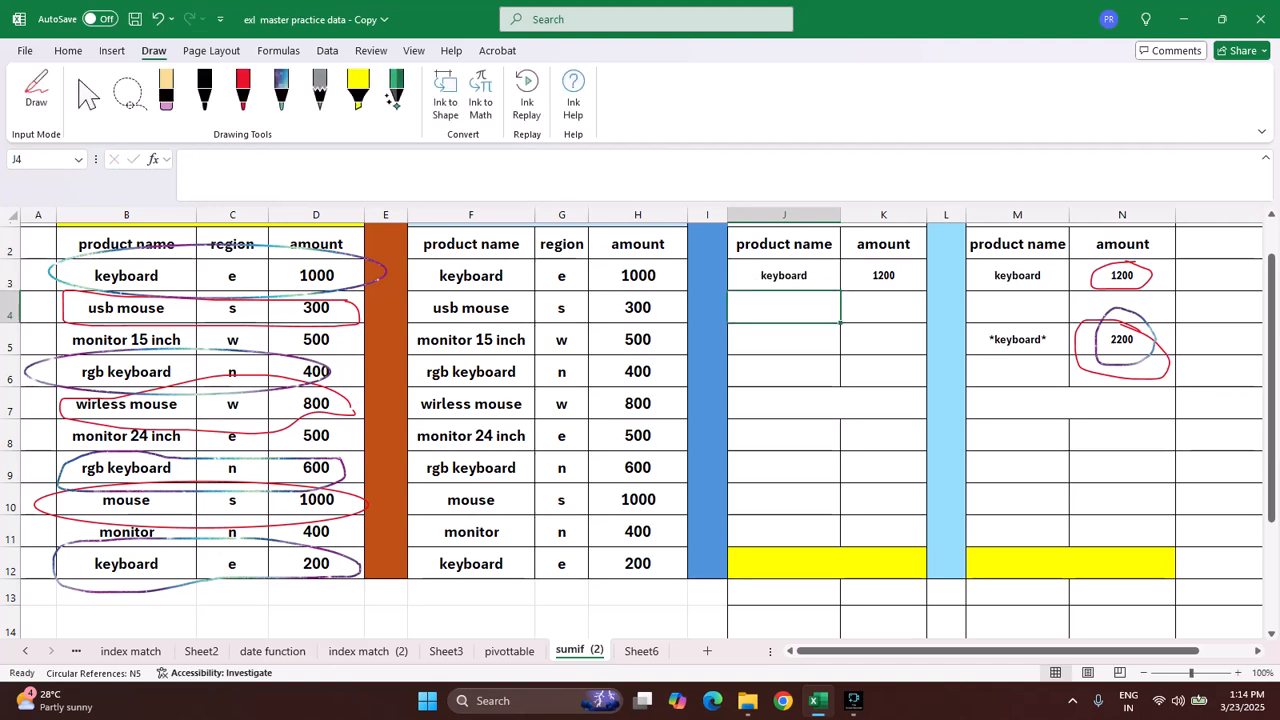
Step: Replace the two added cell references in the K3 SUM formula with the continuous range H3:H5
left_click(884, 276)
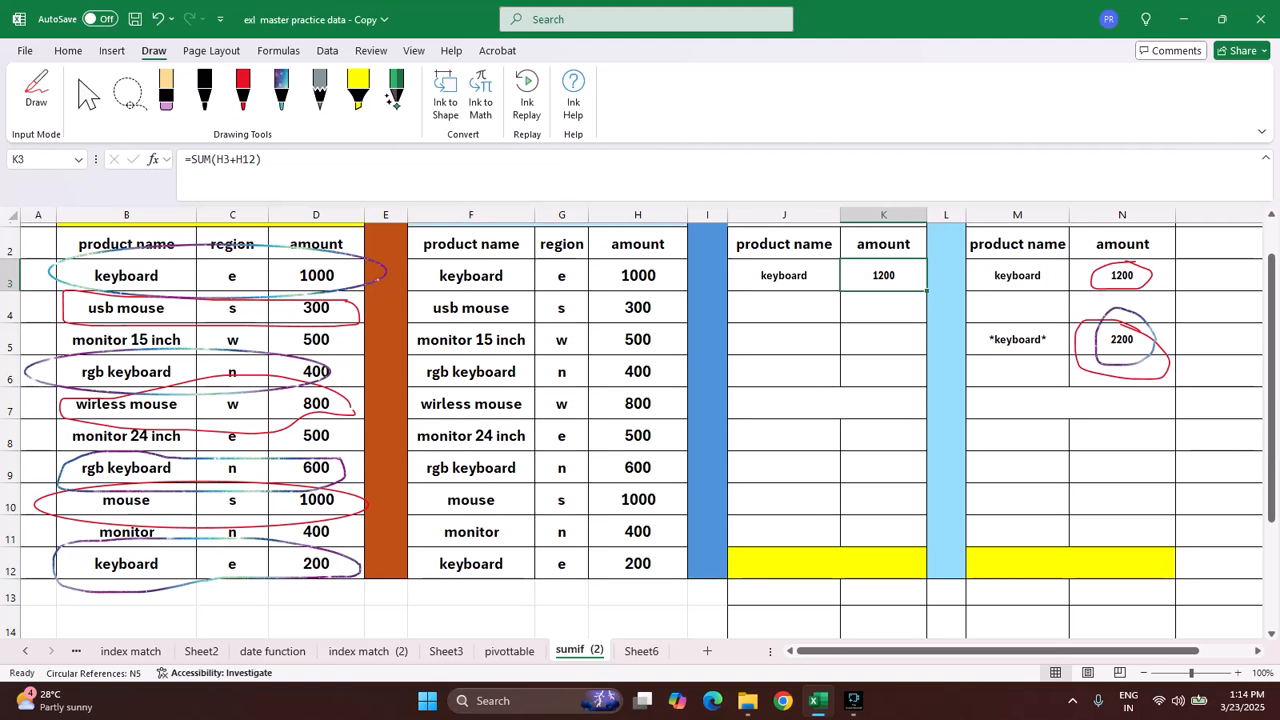
left_click(256, 160)
key("BackSpace")
key("BackSpace")
key("BackSpace")
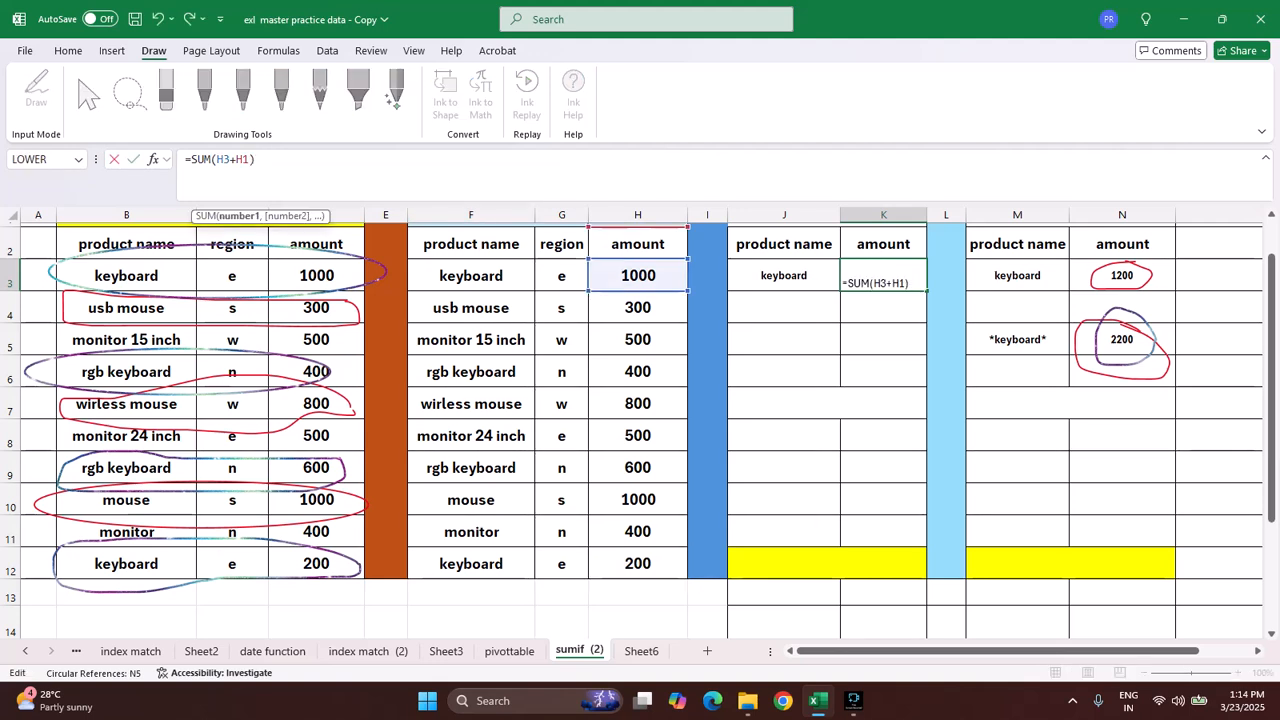
key("BackSpace")
key("BackSpace")
key("BackSpace")
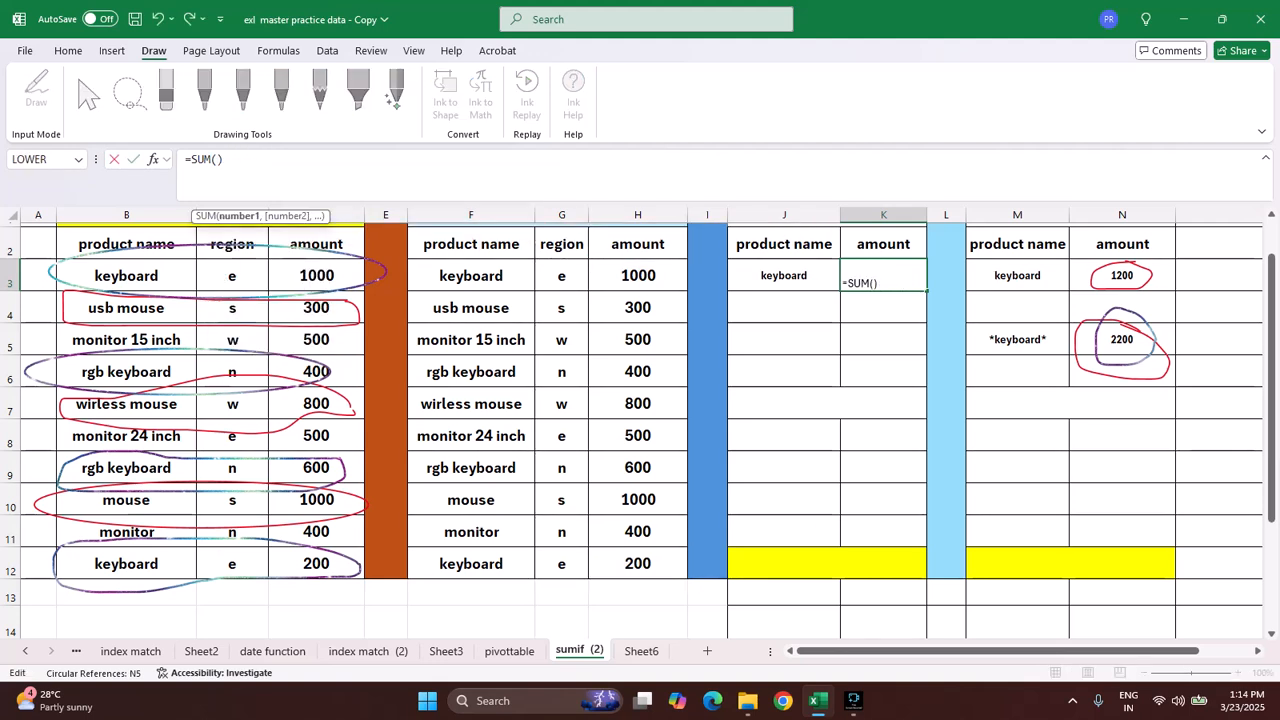
left_click_drag(638, 276, 638, 340)
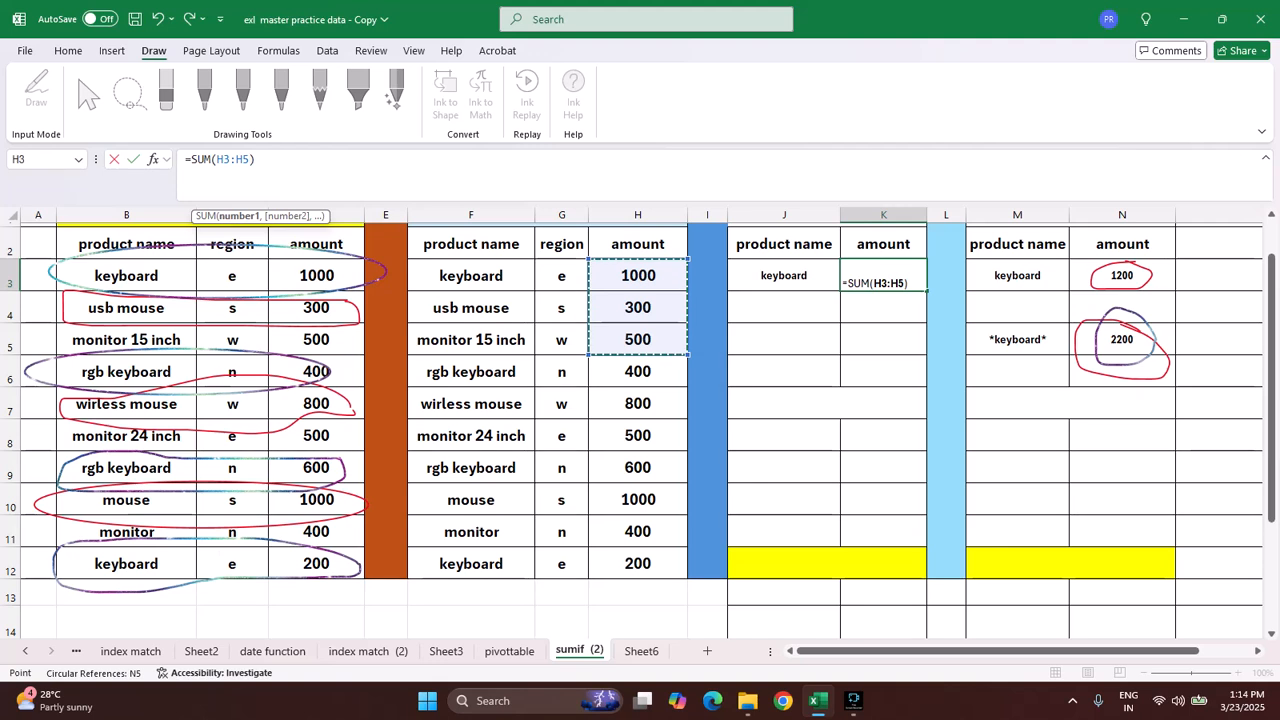
type(")")
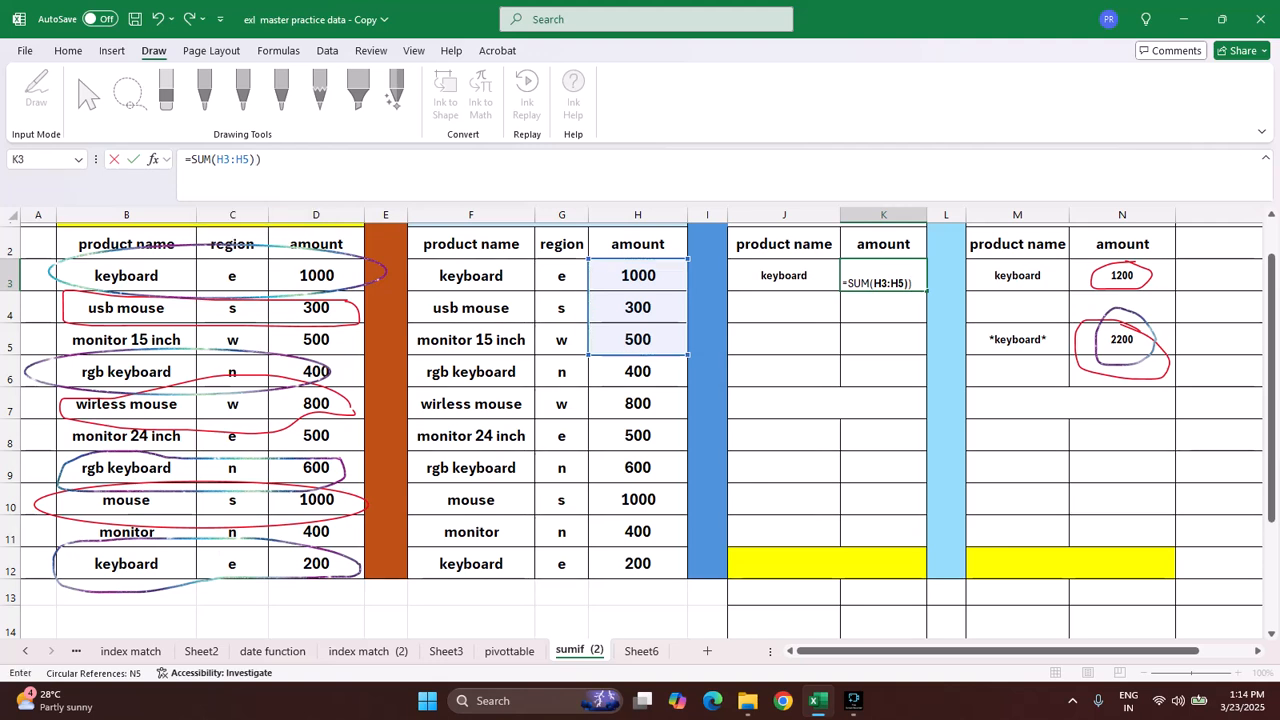
key("Return")
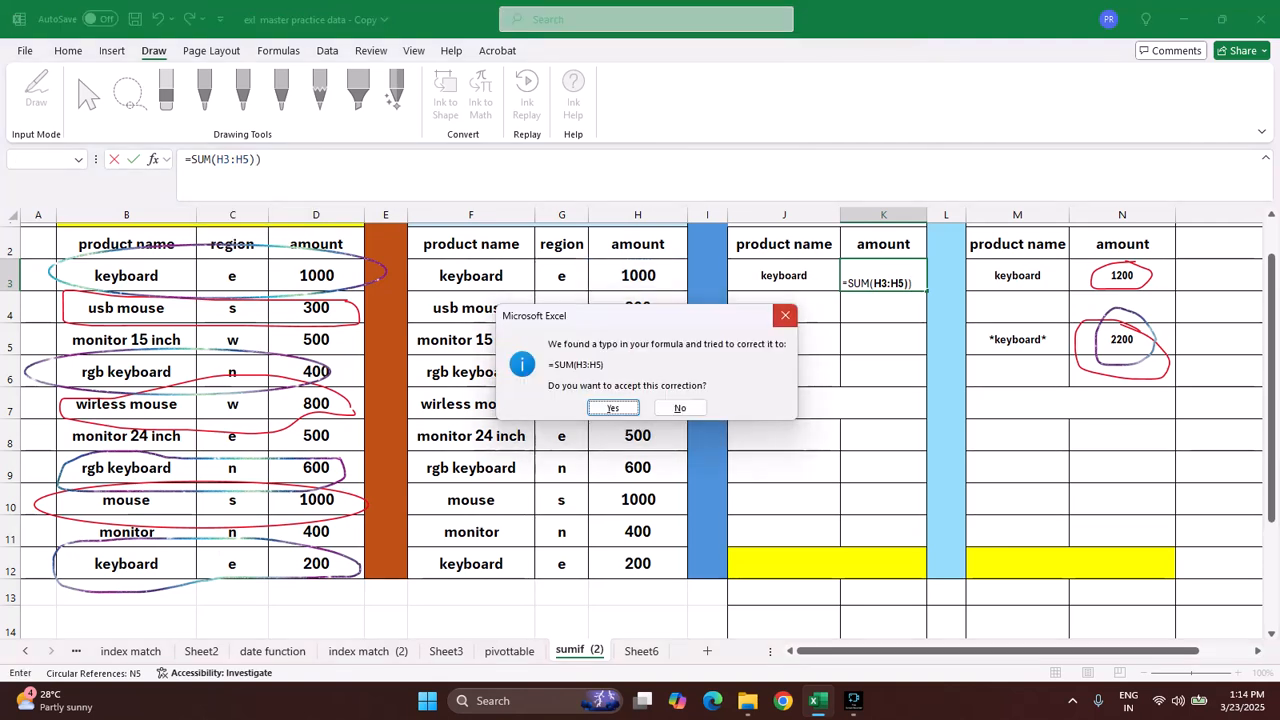
Step: Remove the extra closing parenthesis from the K3 formula and commit it as =SUM(H3:H5)
key("Escape")
key("Return")
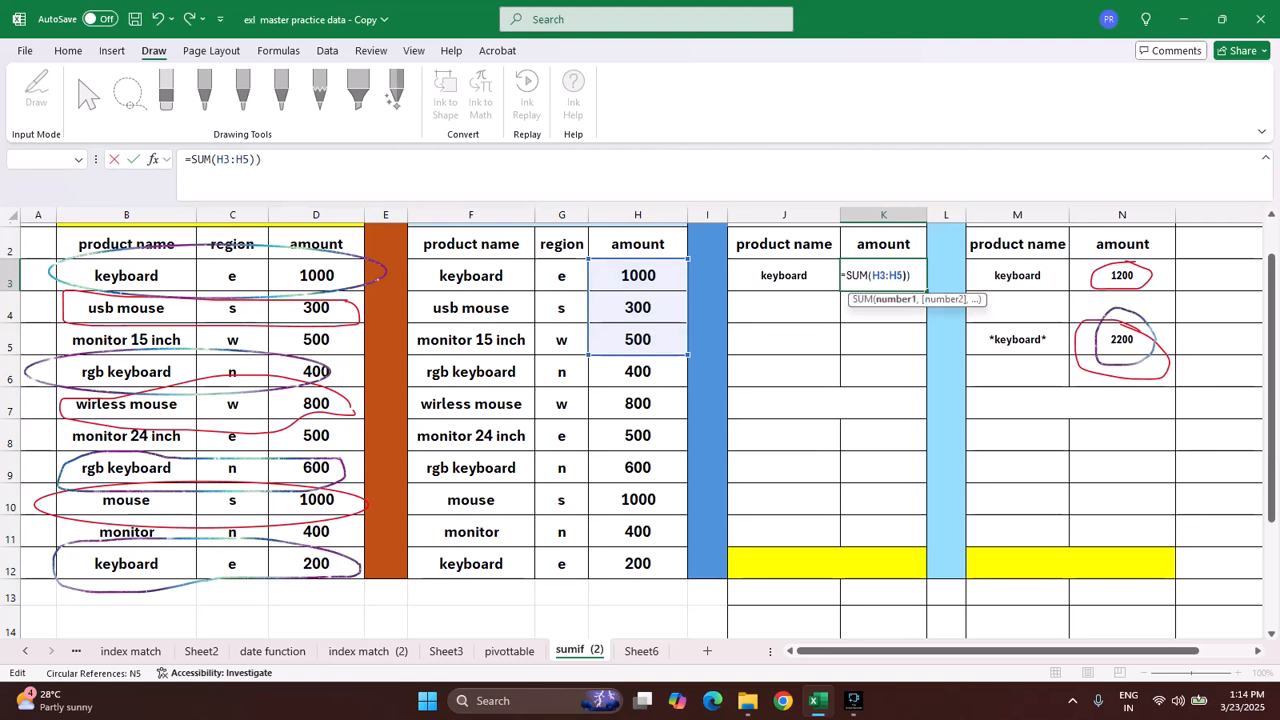
key("Right")
key("Right")
key("Right")
key("Right")
key("Right")
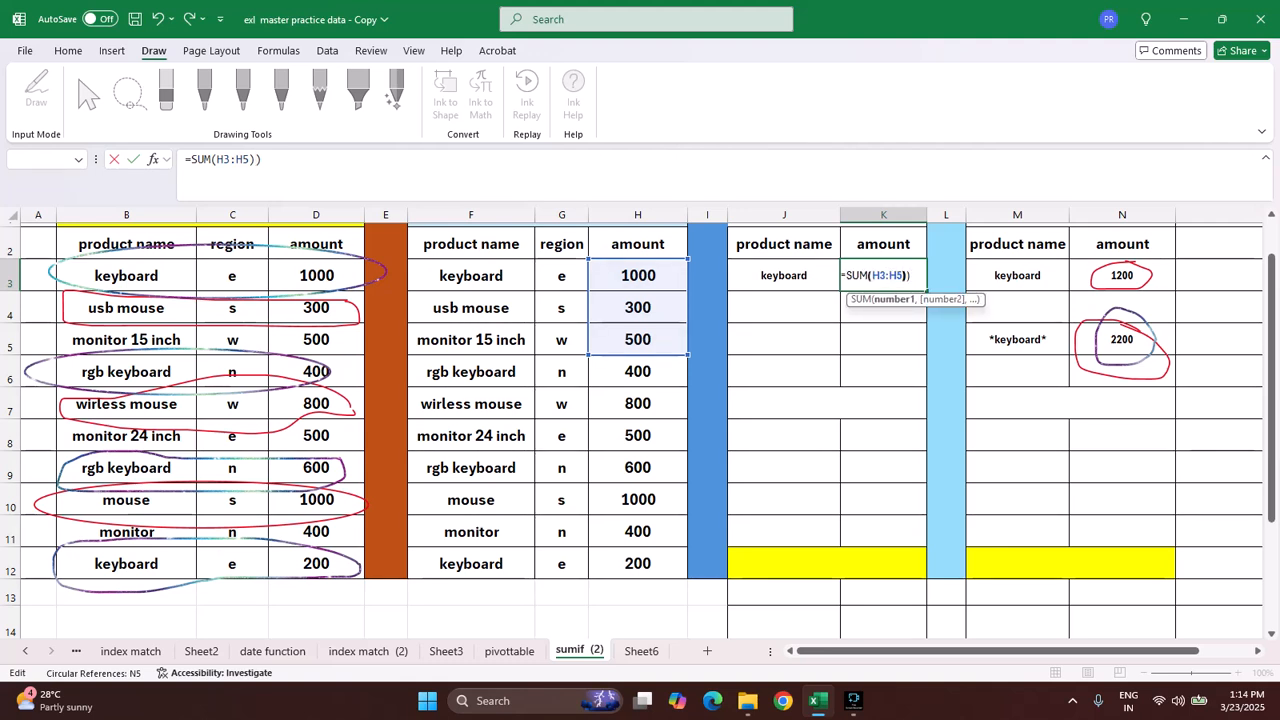
key("BackSpace")
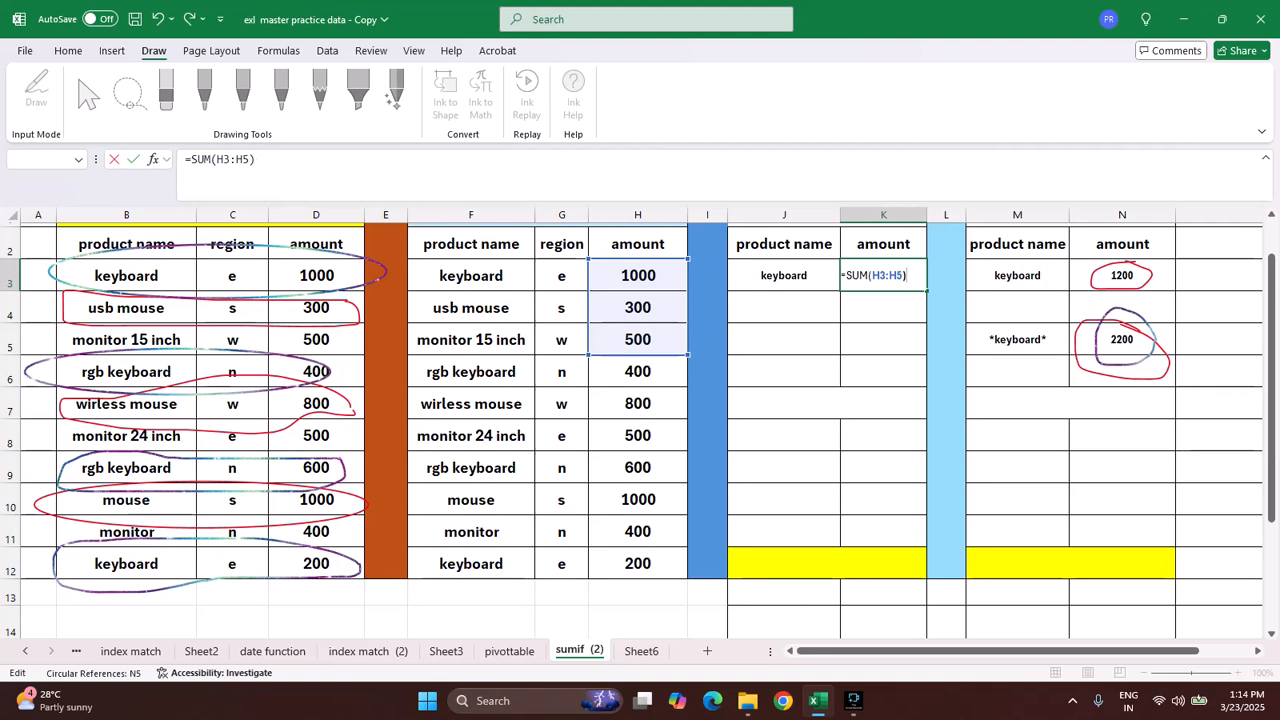
key("Return")
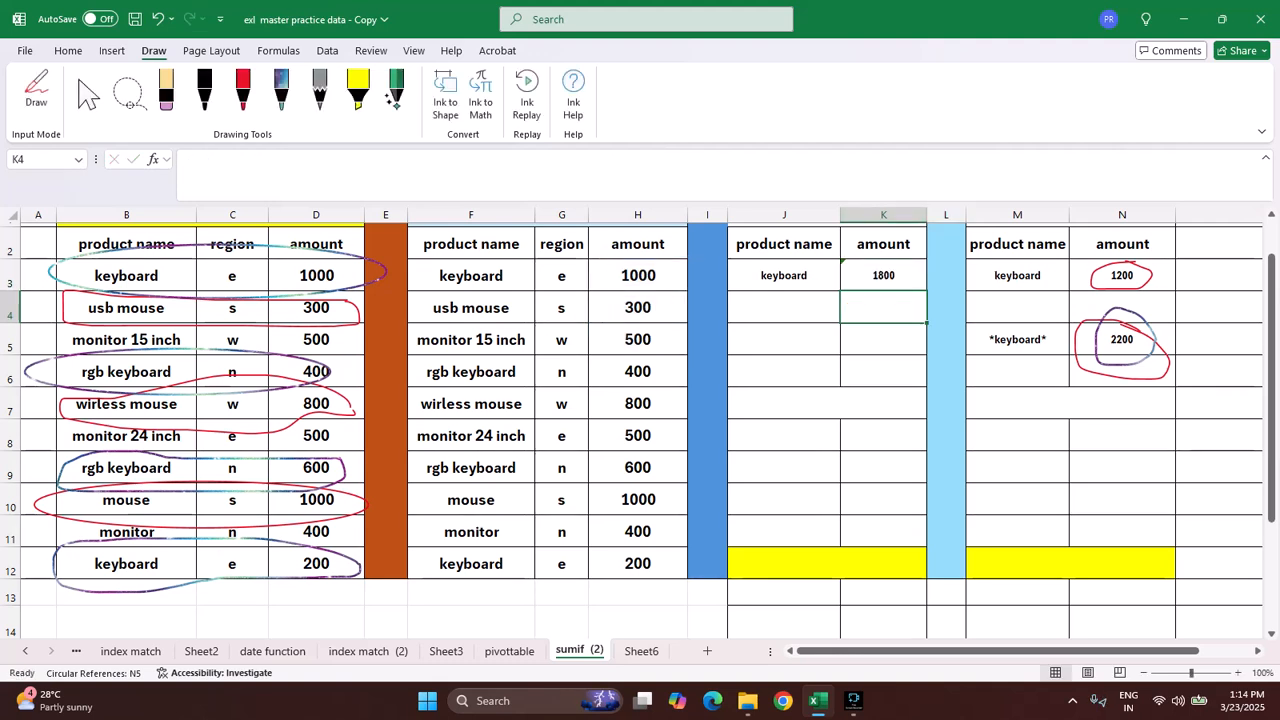
scroll(640, 430, "up", 1)
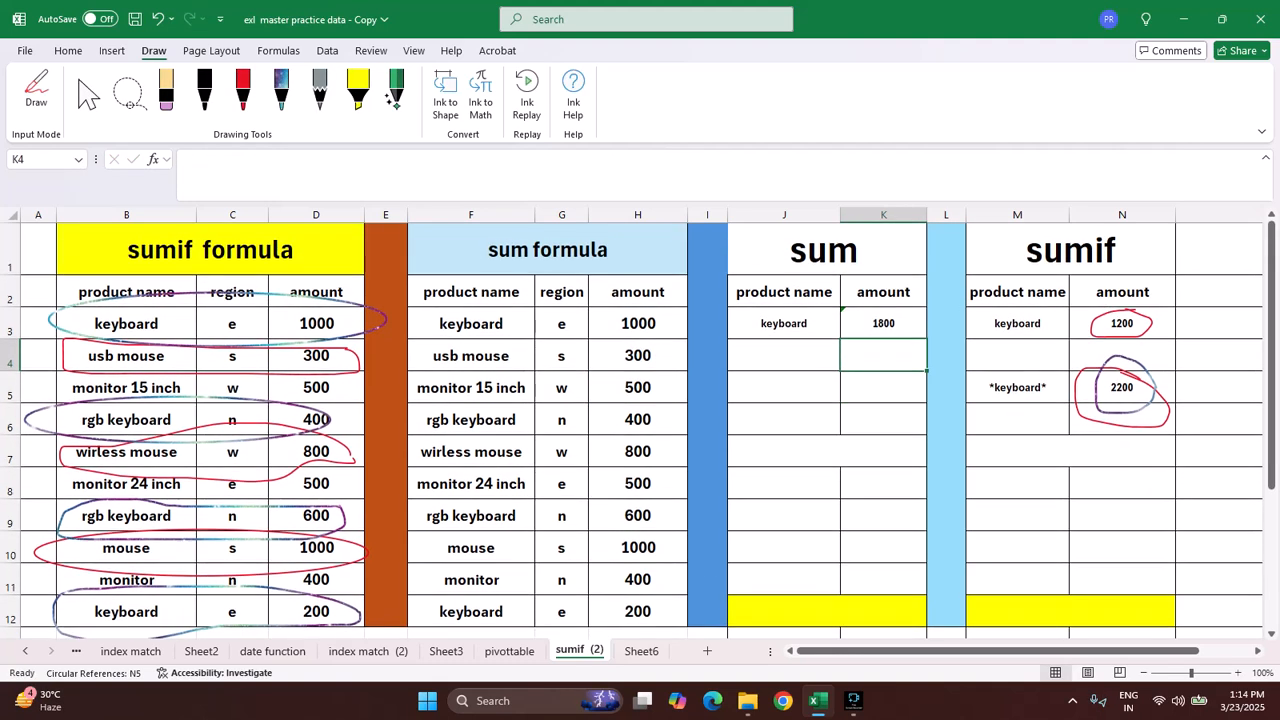